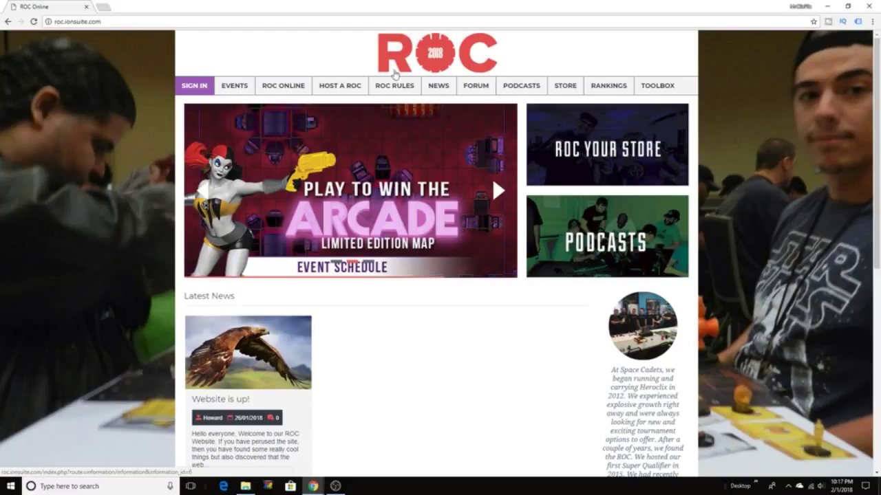
- Open the ROC Online information page and go to its Roll20 account creation form
left_click(385, 152)
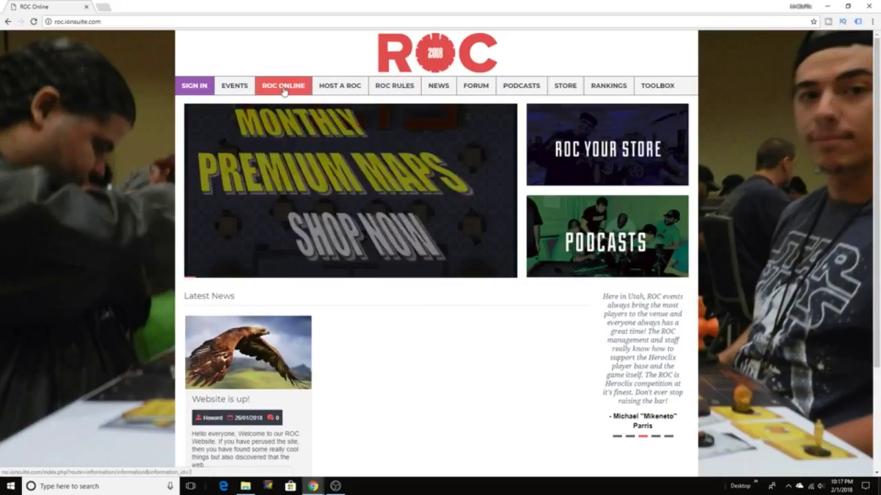
left_click(283, 88)
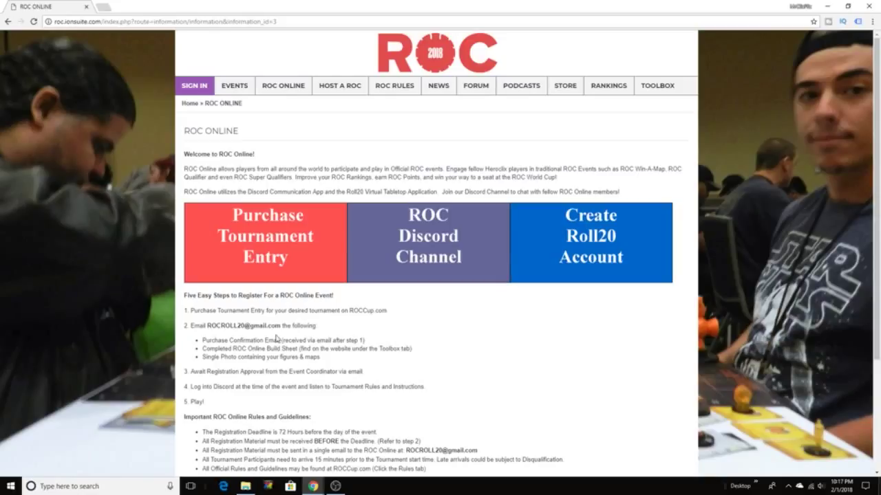
scroll(276, 337, "down", 2)
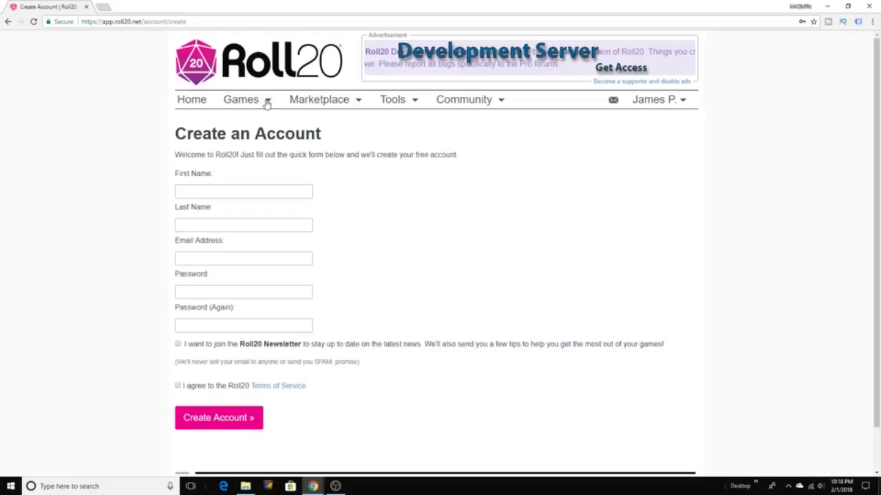
- Create a new Roll20 game named "Clix Test 2" from the home page
left_click(192, 102)
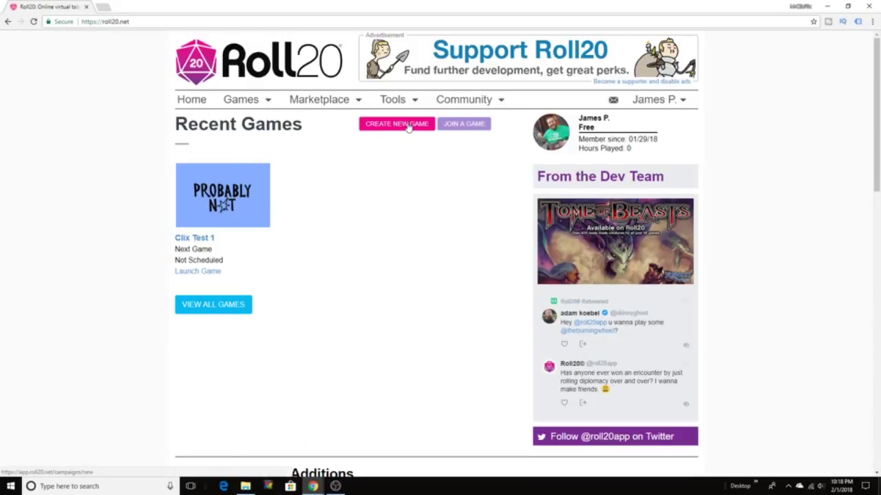
left_click(386, 128)
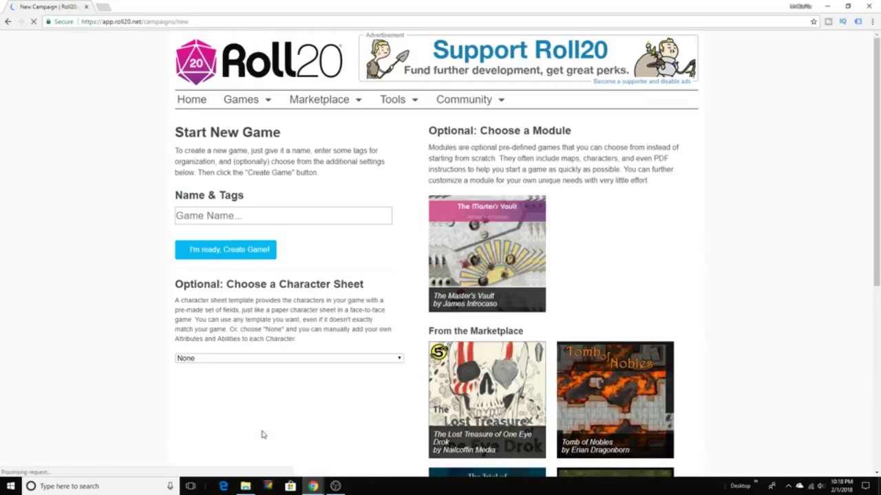
left_click(292, 221)
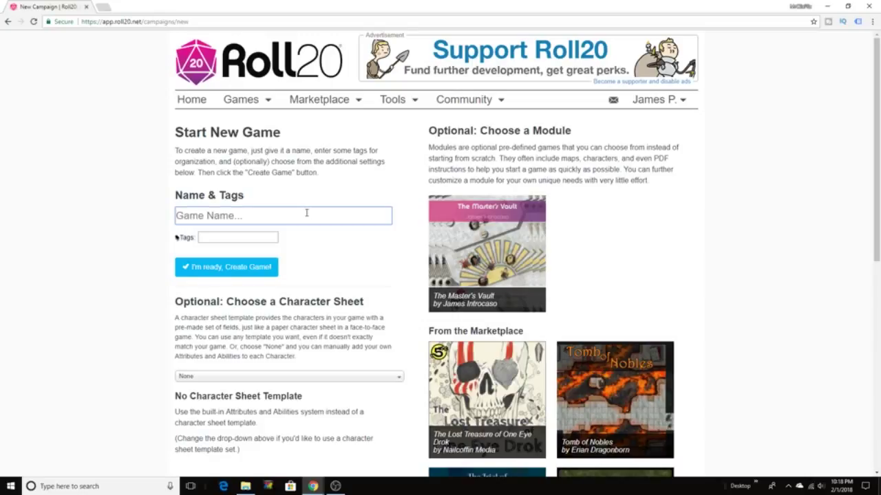
type("Clix Test 2")
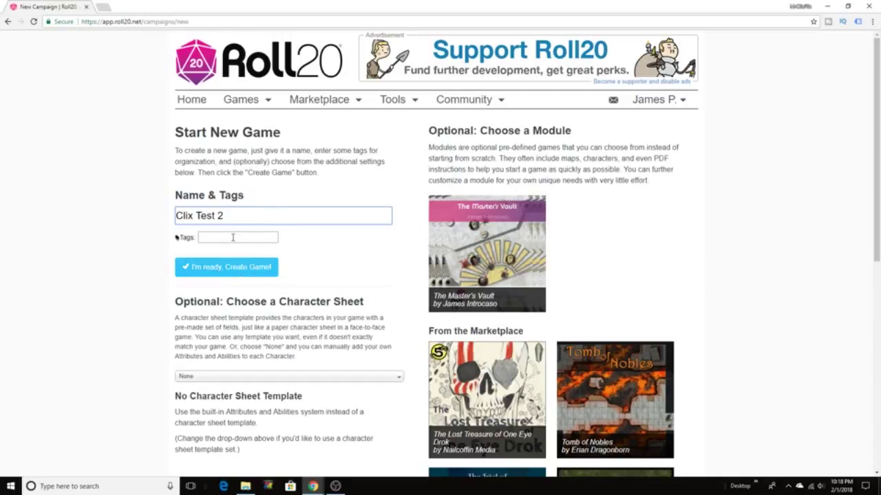
left_click(241, 270)
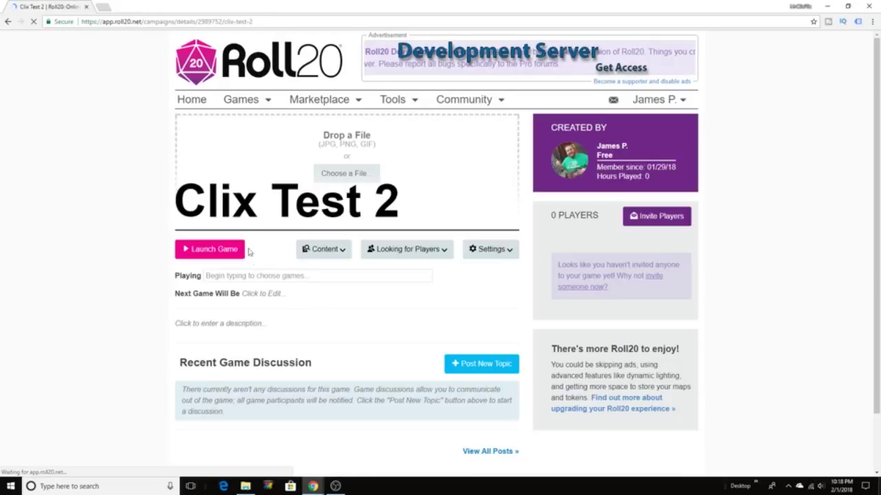
- Upload the Felix_Faust image as the game's cover picture and launch the game
left_click(347, 174)
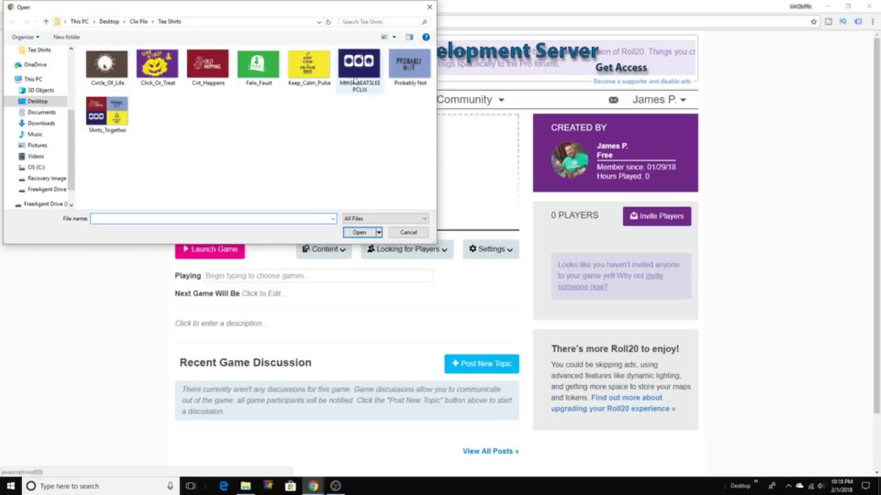
left_click(256, 68)
left_click(358, 232)
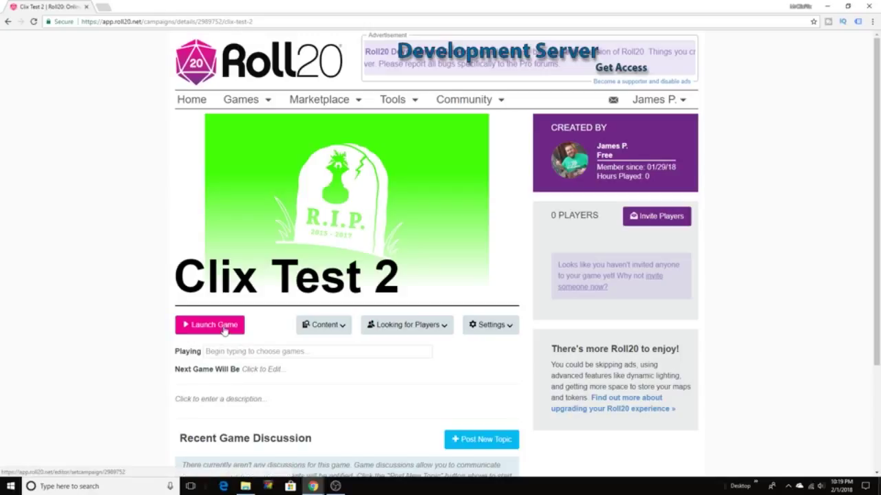
left_click(223, 329)
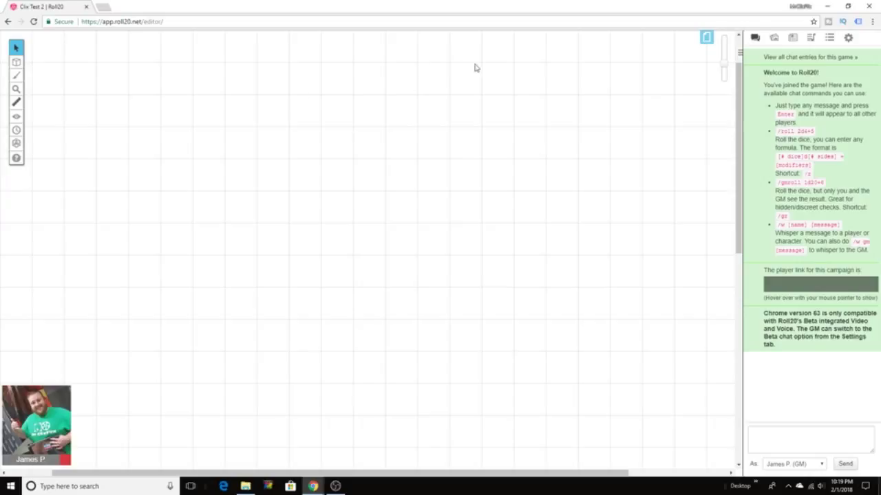
- Disable the grid in the Start page's settings and return to the tabletop
left_click(707, 39)
mouse_move(112, 59)
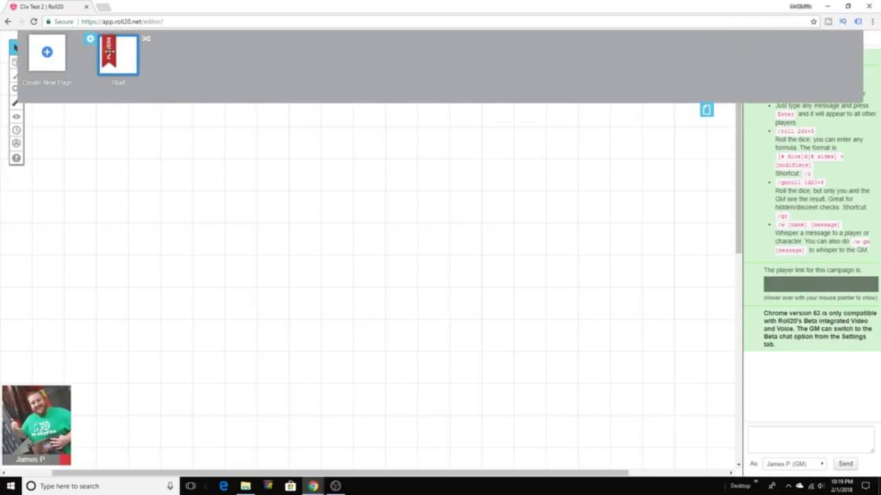
left_click(112, 59)
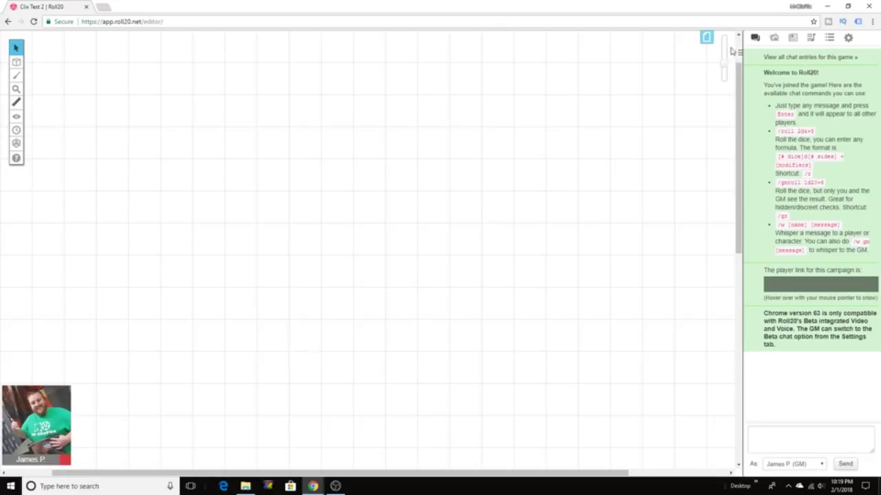
left_click(706, 37)
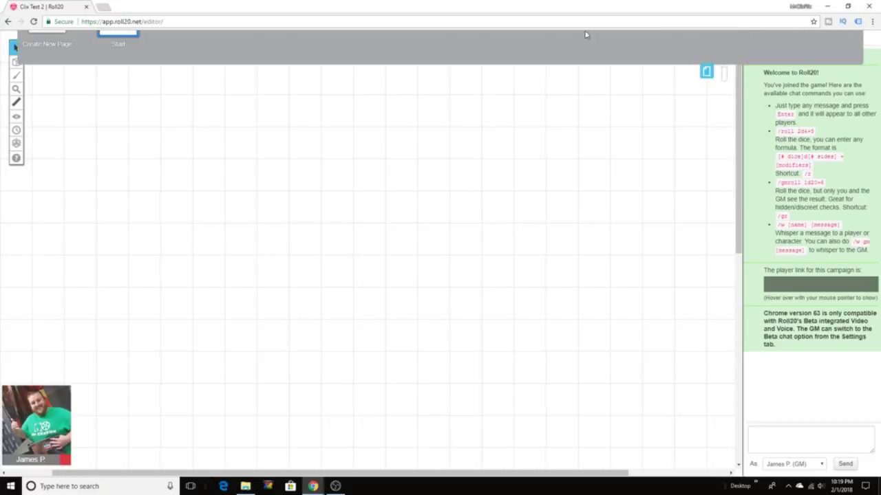
left_click(90, 40)
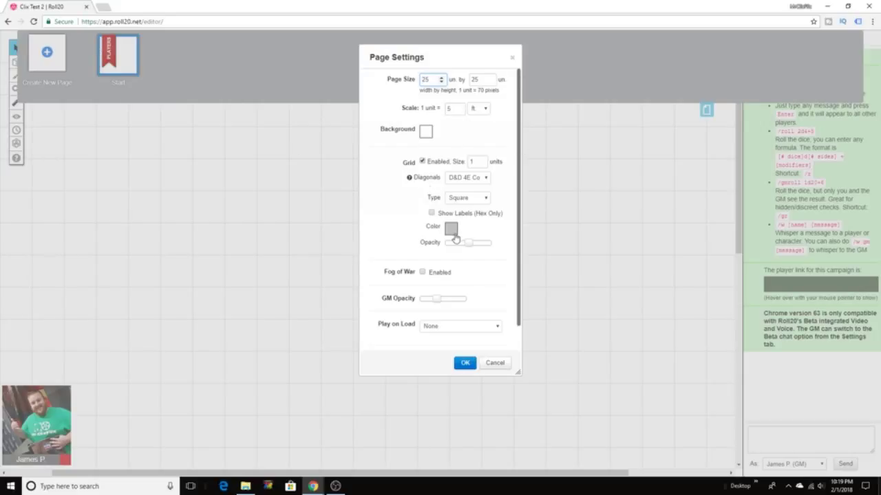
left_click(423, 162)
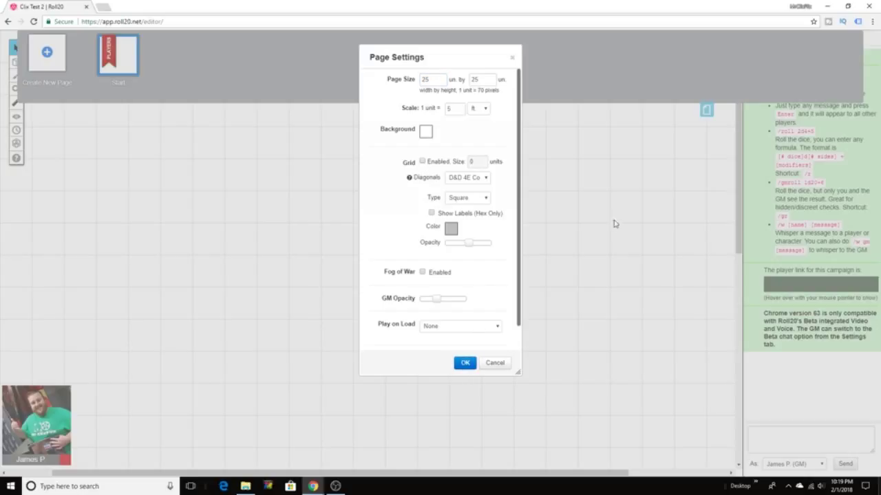
left_click(465, 362)
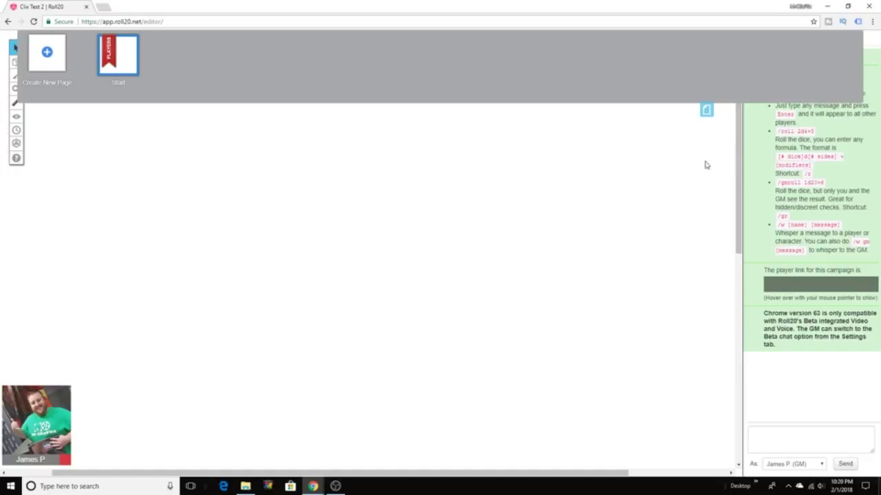
left_click(119, 74)
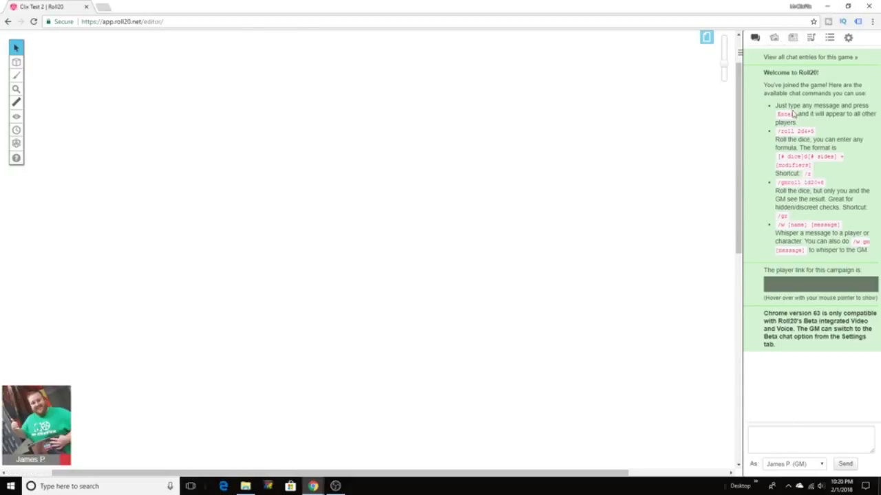
- Roll 2d6 and 1d6 using /roll commands in the game chat
left_click(774, 438)
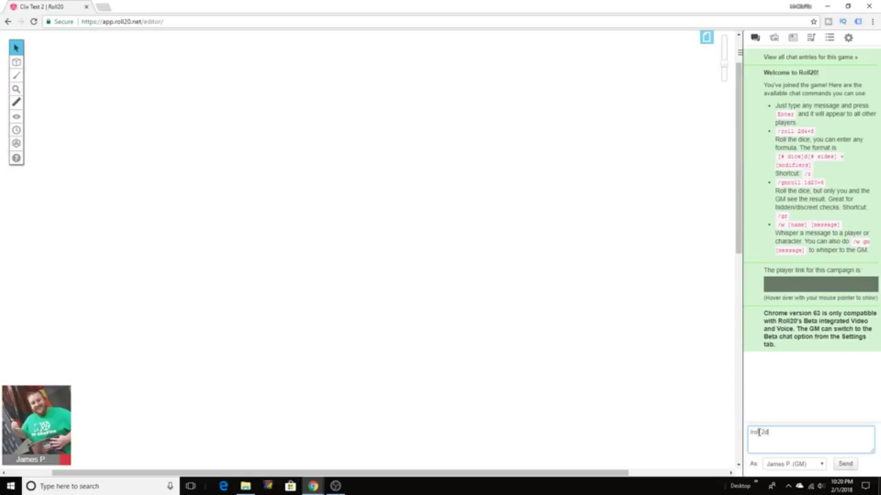
key("Return")
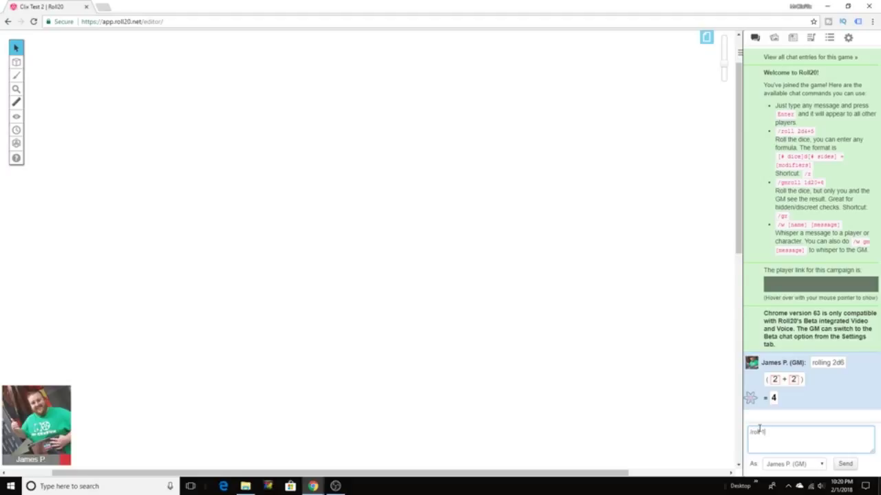
key("Return")
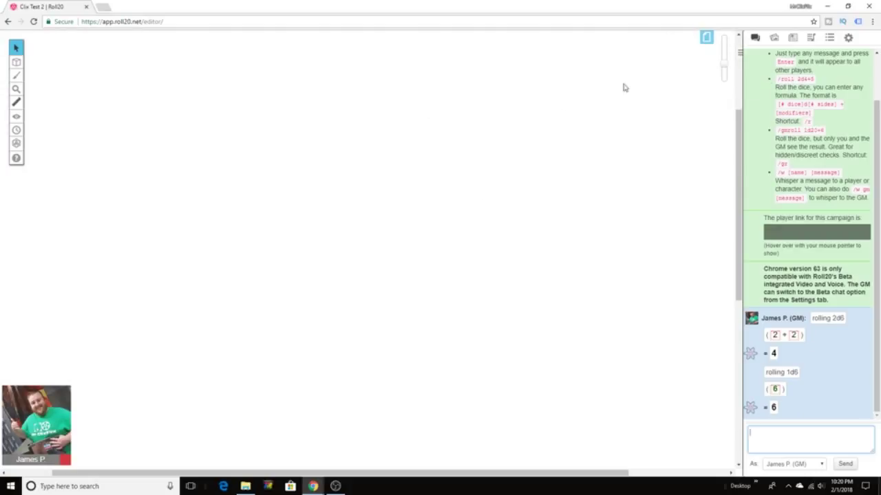
- Switch to the Heroclix Map Viewer and display the Sewers map from the Teenage Mutant Ninja Turtles set
scroll(406, 315, "up", 3)
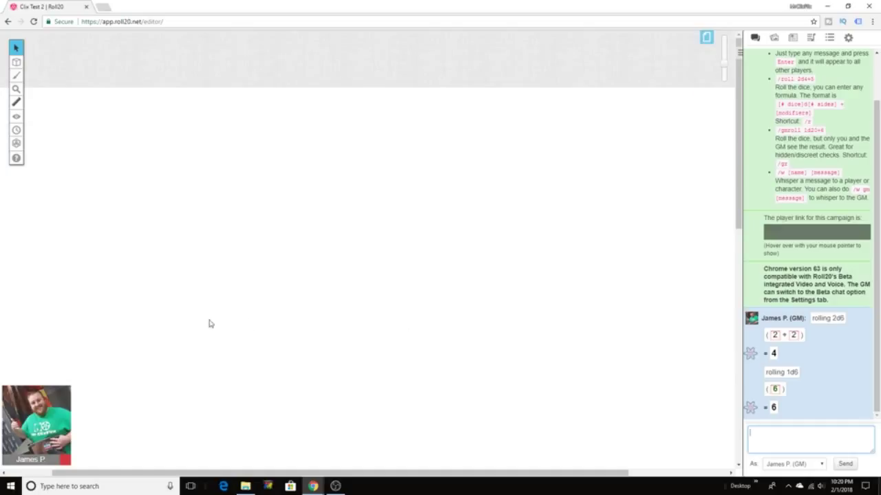
mouse_move(306, 486)
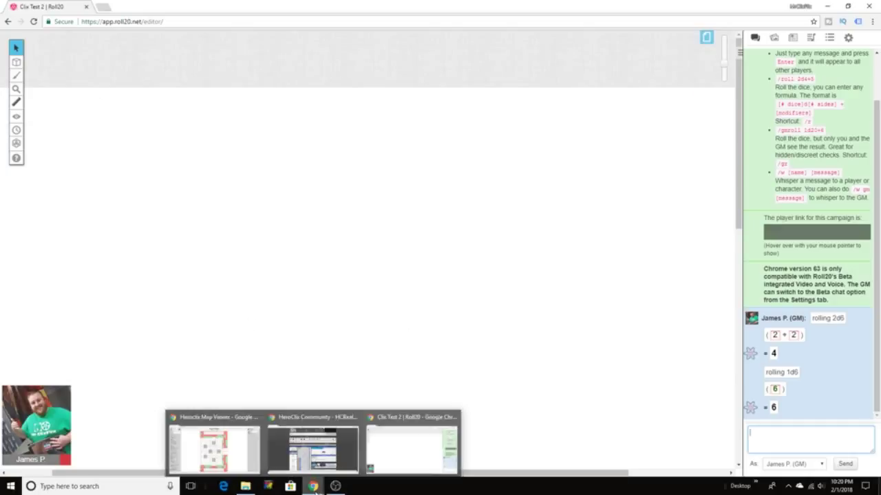
left_click(248, 455)
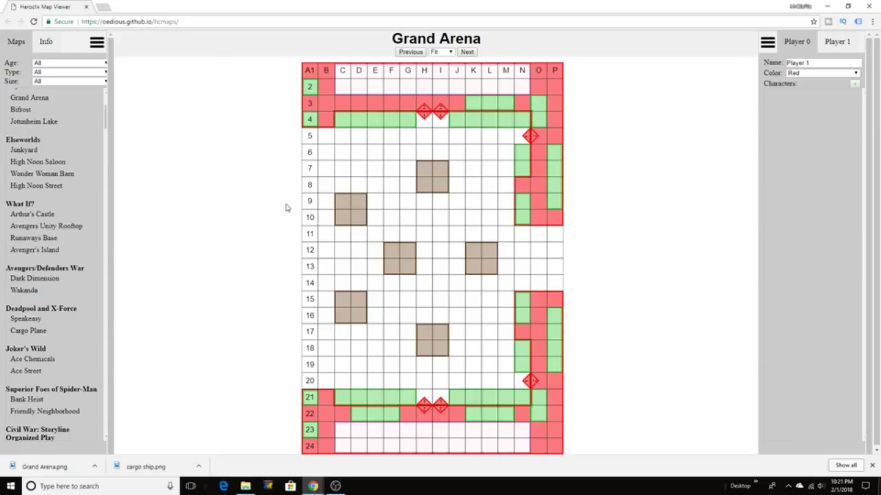
scroll(59, 179, "up", 2)
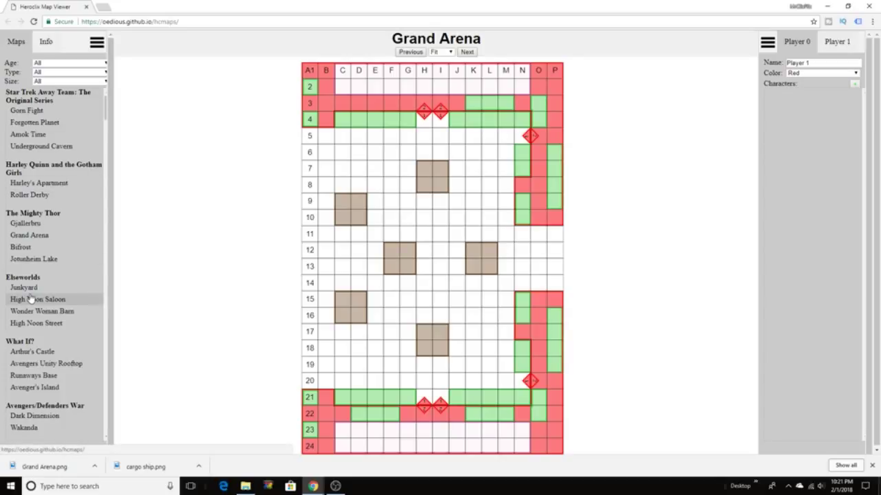
scroll(30, 296, "down", 1)
scroll(34, 273, "down", 3)
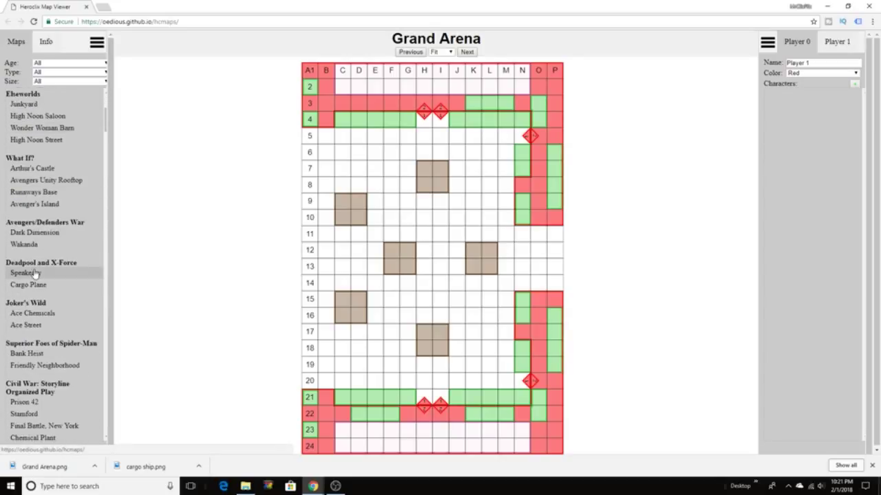
scroll(34, 273, "down", 7)
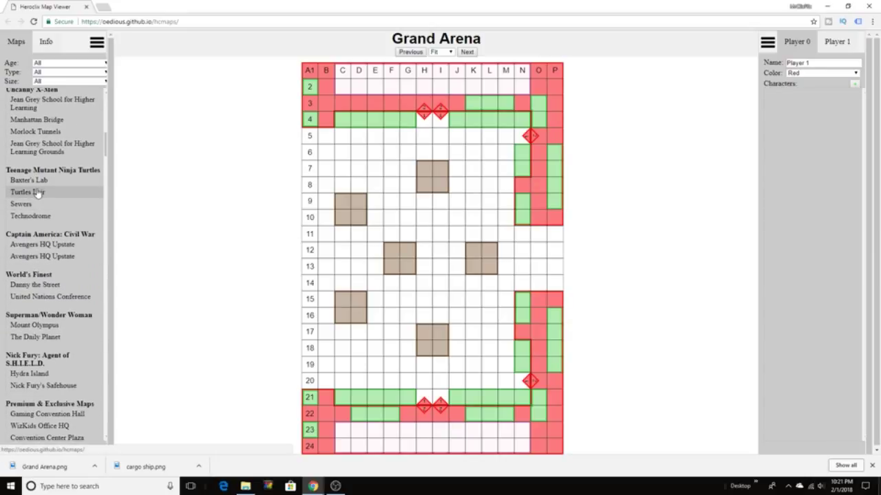
left_click(38, 192)
left_click(25, 203)
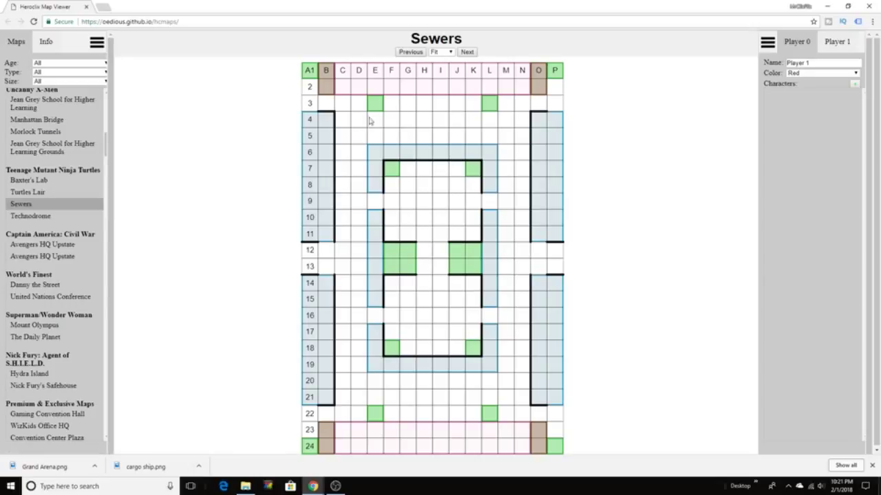
- Save the Sewers map as a PNG image named "Turtles sewers" in the Heroclix Online folder
right_click(417, 146)
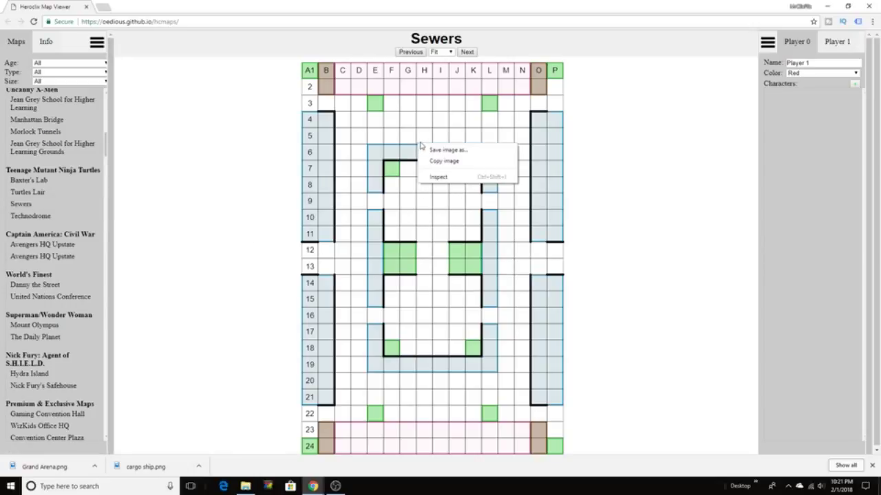
left_click(484, 148)
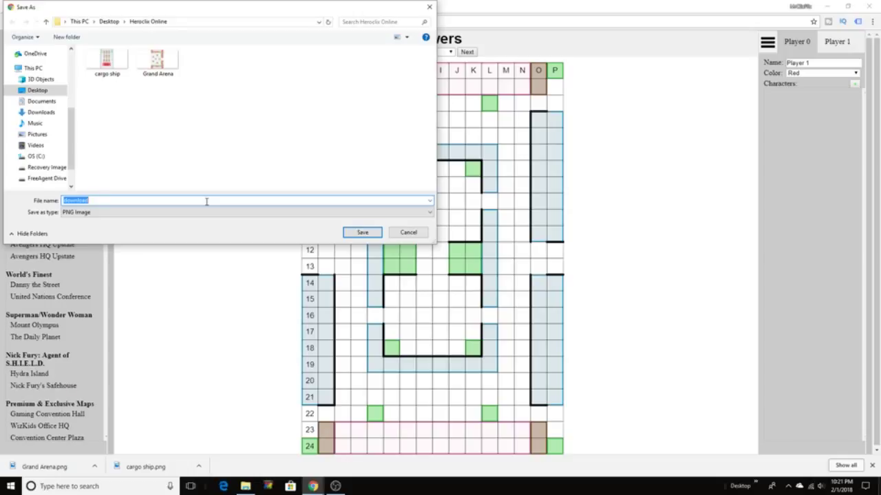
type("Turtles sewers")
left_click(362, 232)
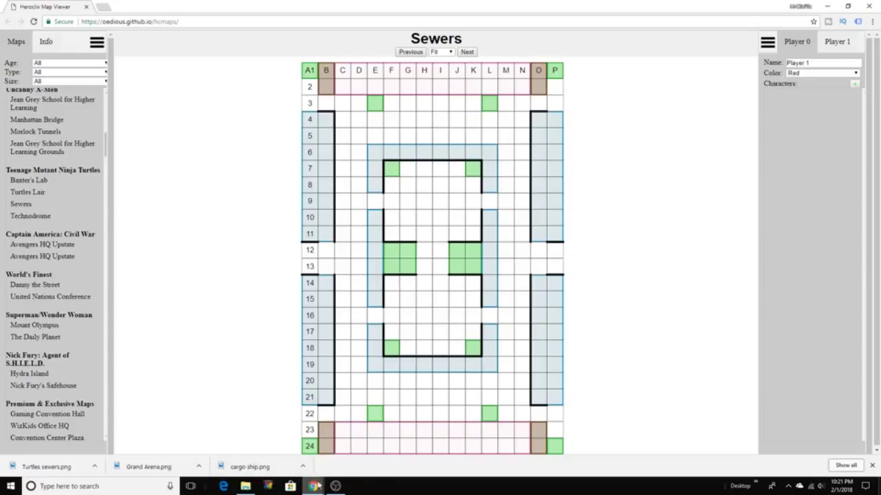
- Switch to the Clix Test 2 game in Roll20 and show the personal library of uploaded art
mouse_move(316, 487)
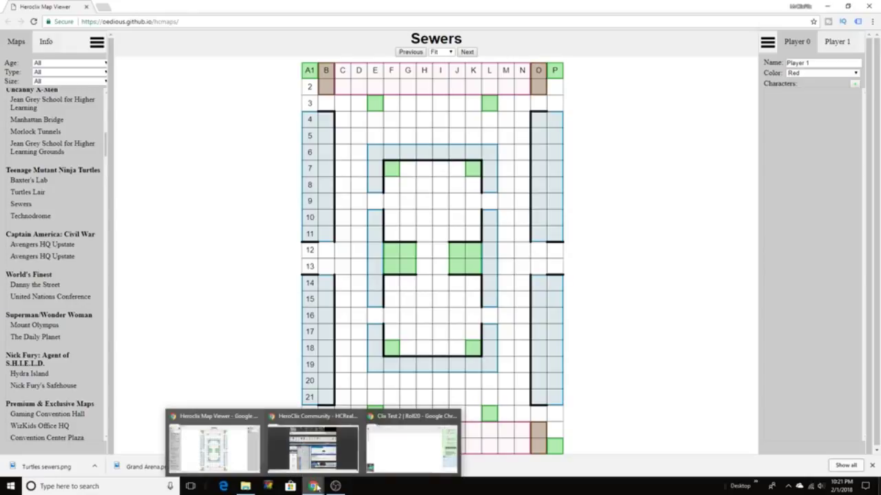
mouse_move(336, 460)
left_click(393, 452)
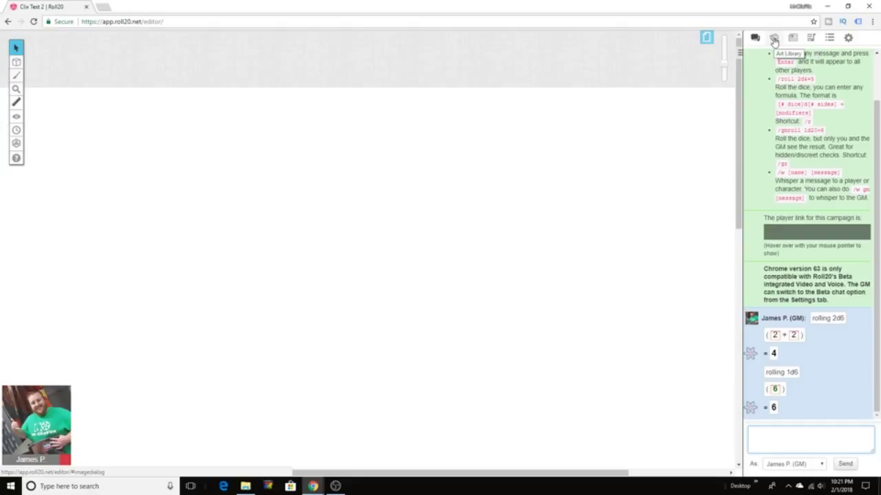
left_click(775, 39)
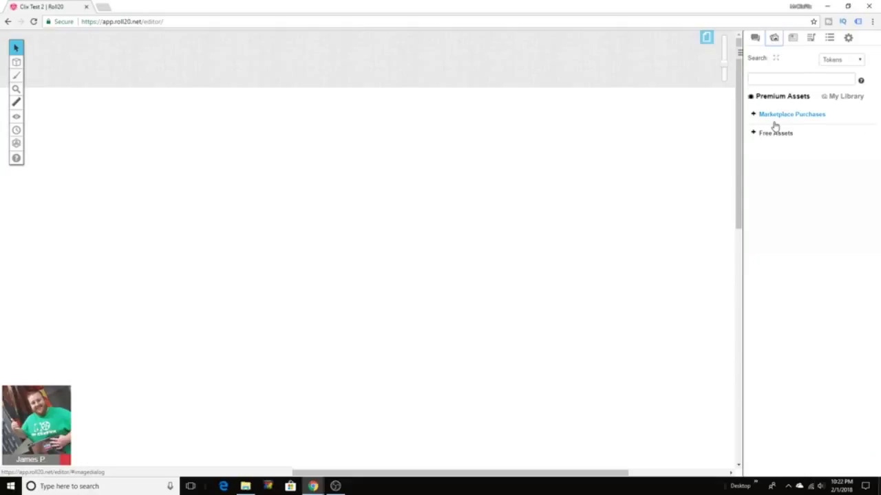
left_click(843, 98)
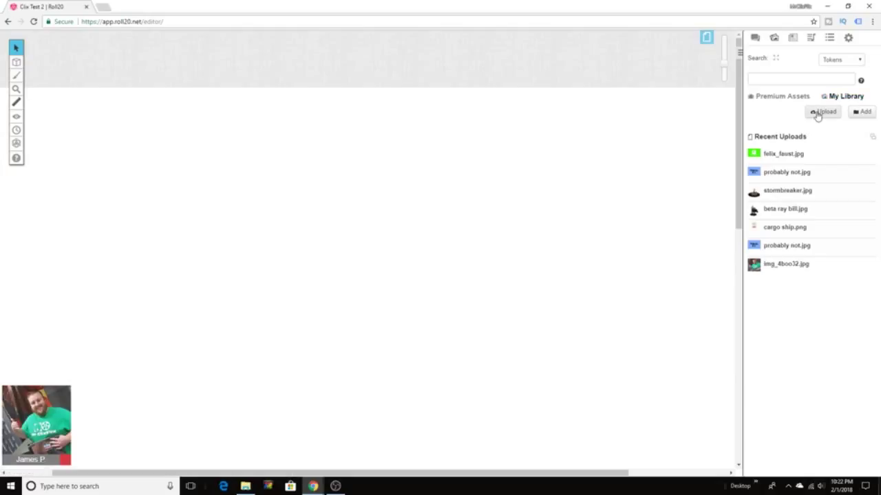
- Upload the "Turtles sewers" image from the Desktop's Heroclix Online folder to the art library
left_click(818, 113)
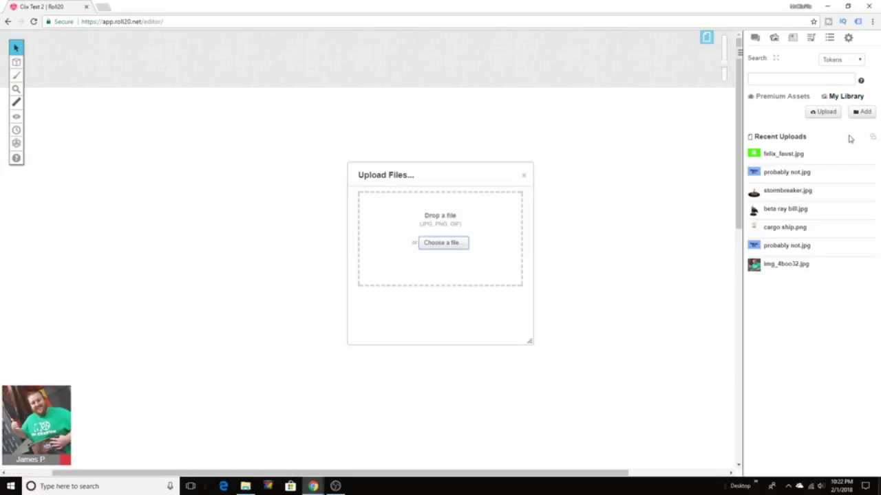
left_click(444, 244)
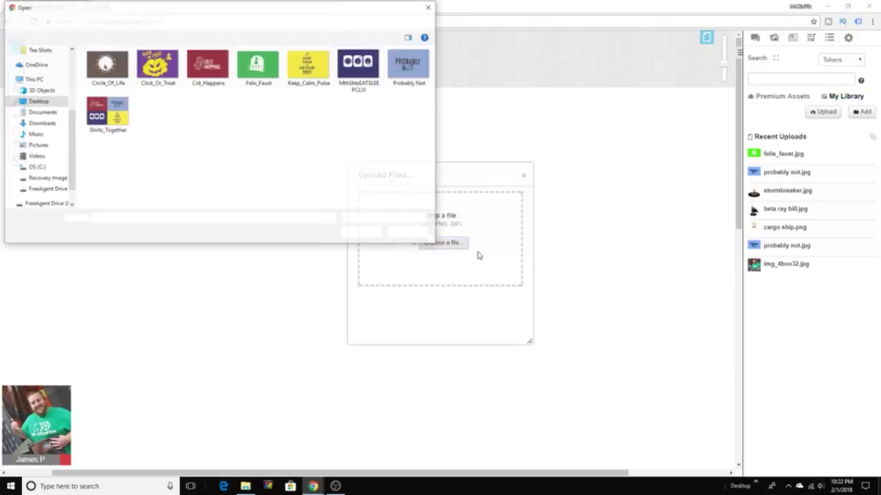
left_click(32, 102)
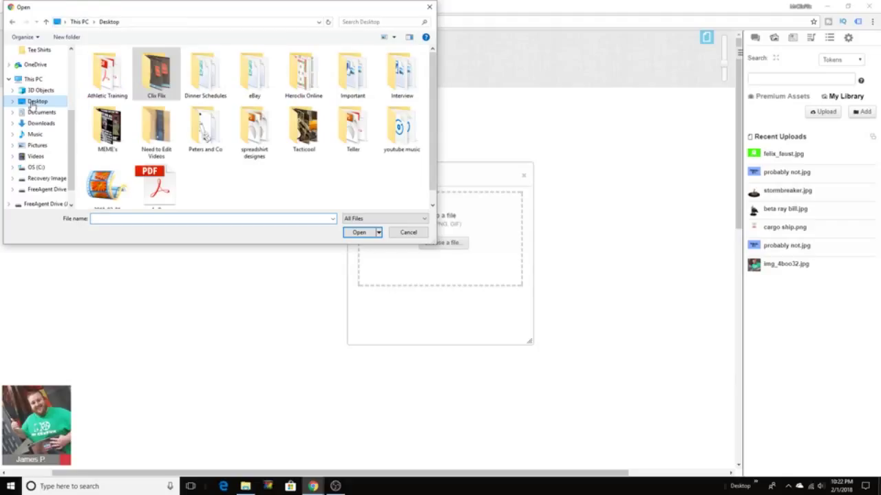
left_click(298, 68)
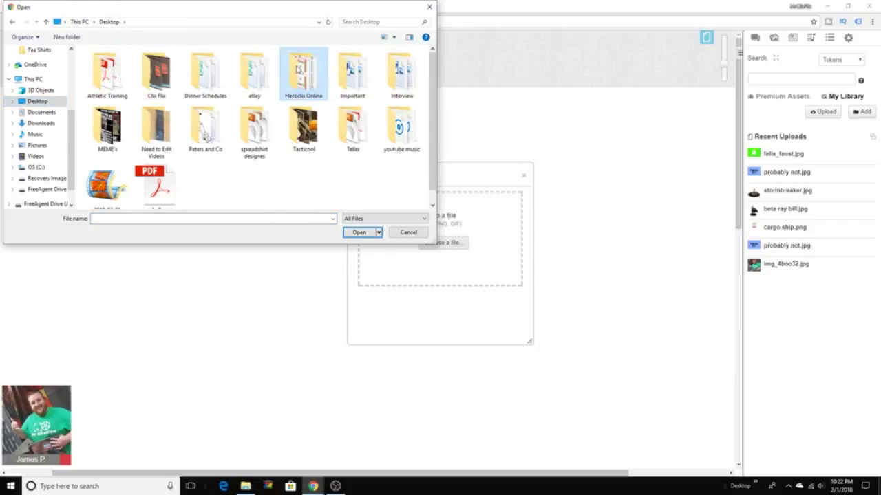
double_click(298, 68)
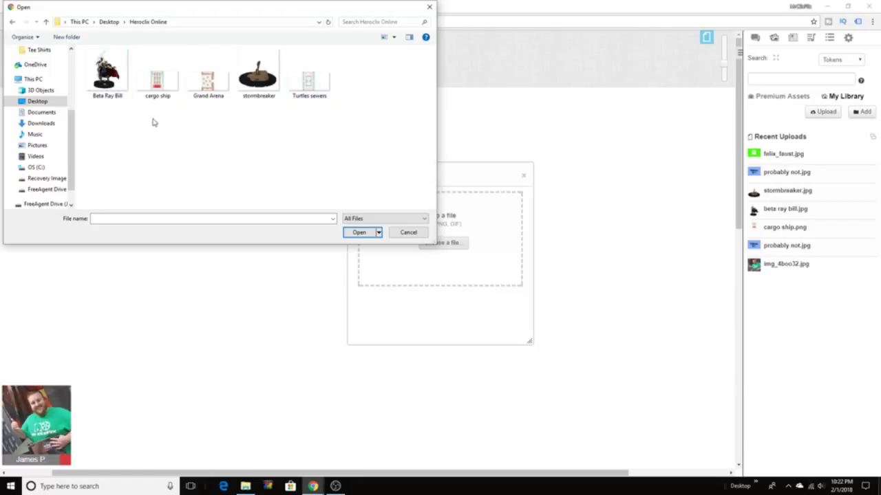
left_click(310, 88)
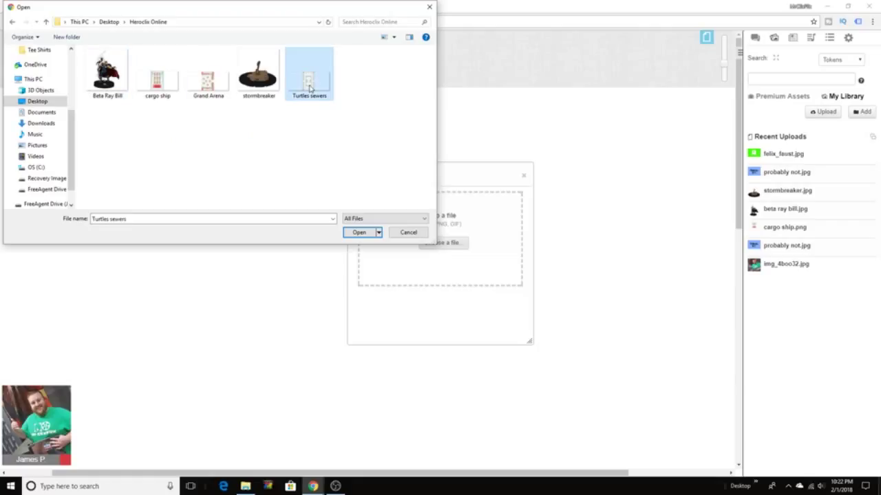
left_click(358, 234)
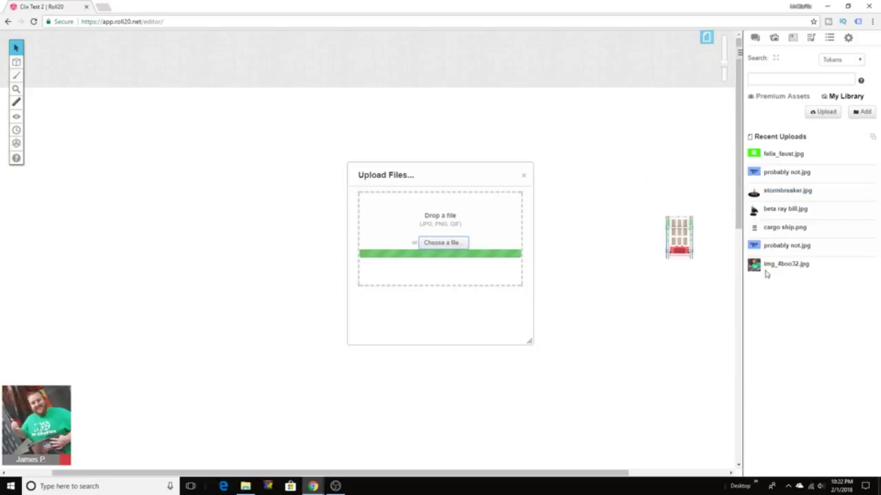
left_click(524, 178)
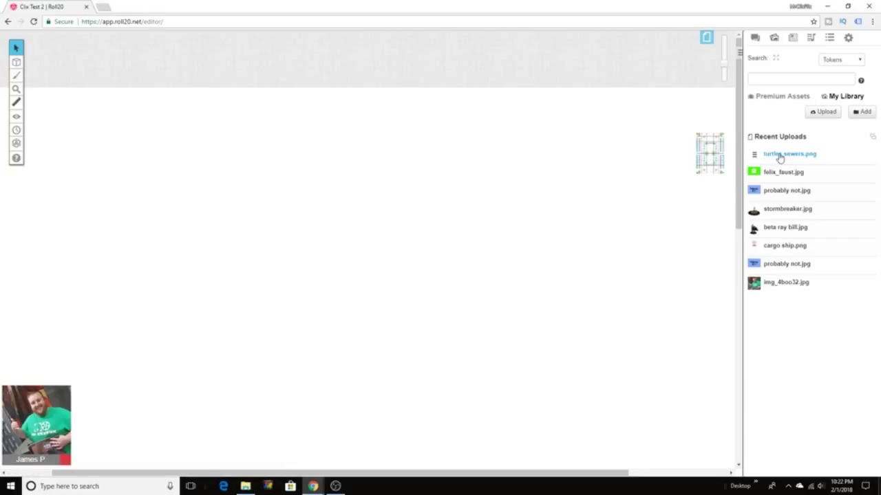
- Place turtles sewers.png near the page's upper-left corner and enlarge it proportionally to span the page width
left_click_drag(780, 158, 124, 120)
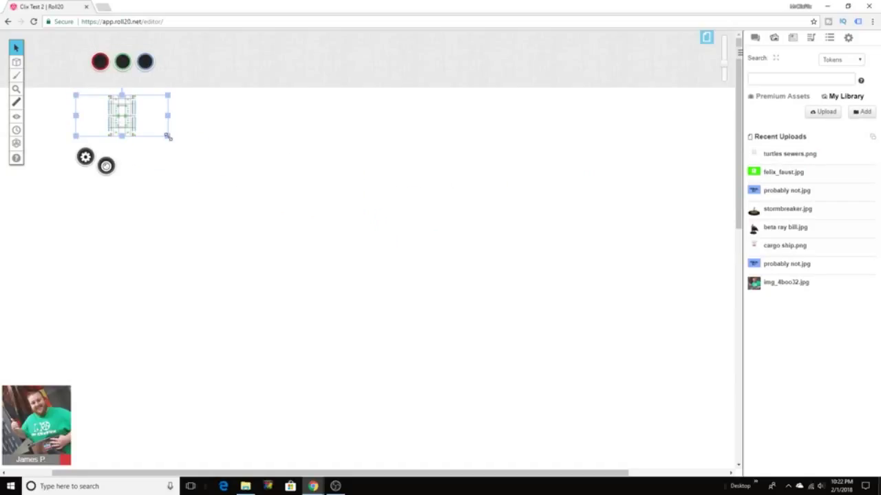
left_click_drag(168, 137, 785, 452)
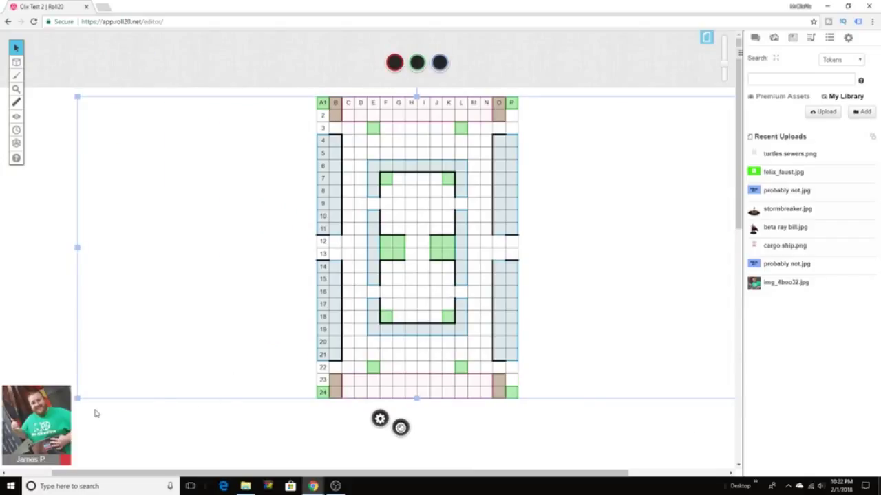
left_click_drag(77, 399, 2, 438)
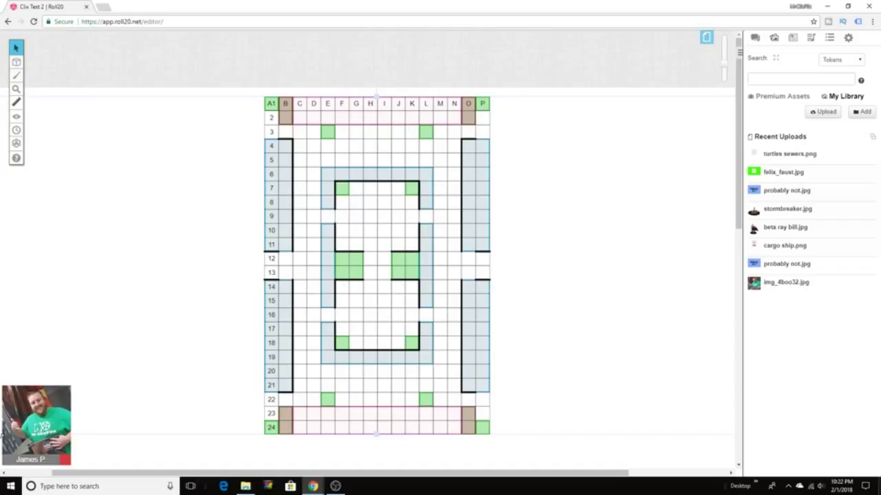
- Stretch the sewers map downward from its lower edge to make its squares taller
scroll(441, 330, "down", 3)
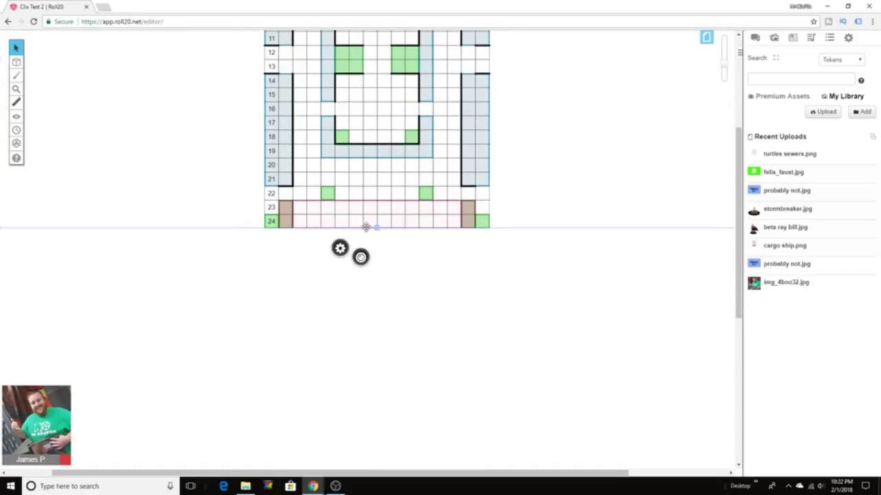
left_click_drag(377, 233, 381, 337)
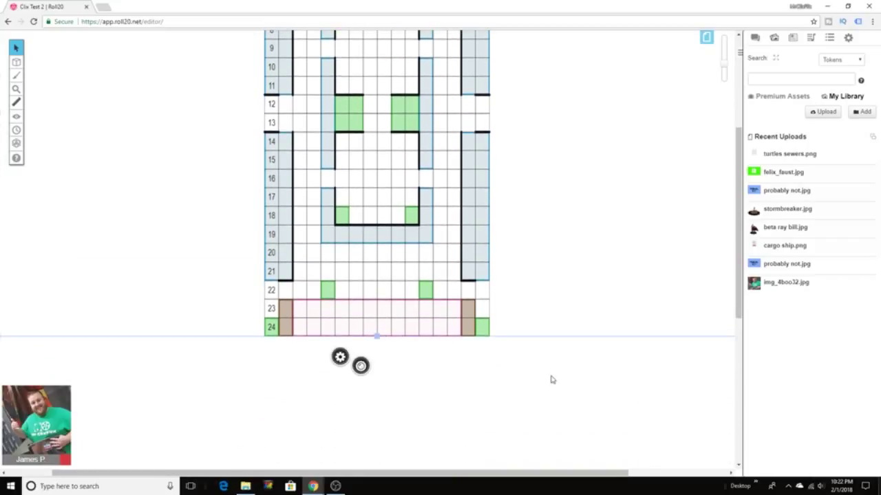
scroll(570, 383, "up", 3)
scroll(581, 366, "down", 3)
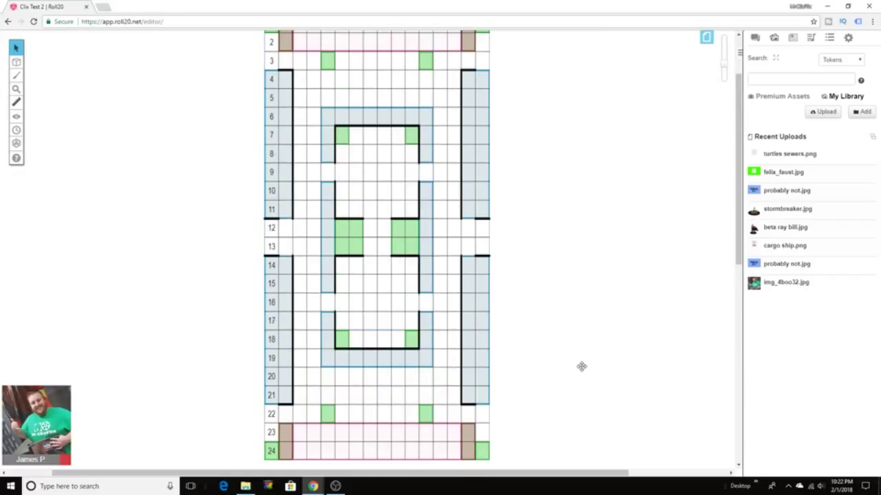
scroll(676, 133, "up", 2)
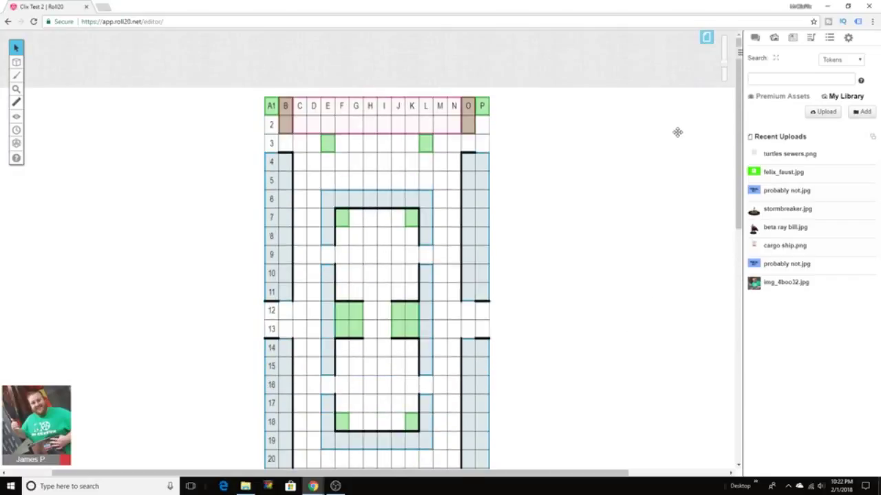
scroll(679, 130, "down", 2)
left_click_drag(724, 67, 725, 73)
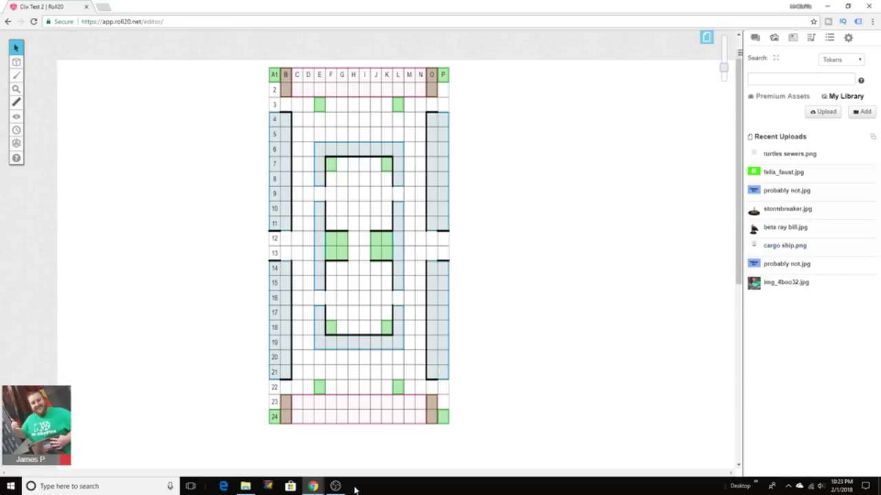
- Switch to the HCRealms Units page and browse the WizKids Marvel figures
mouse_move(313, 486)
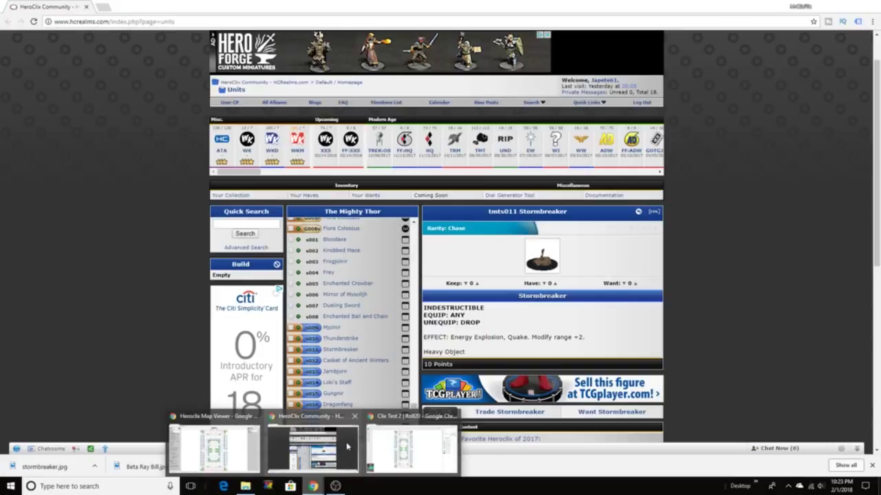
left_click(347, 446)
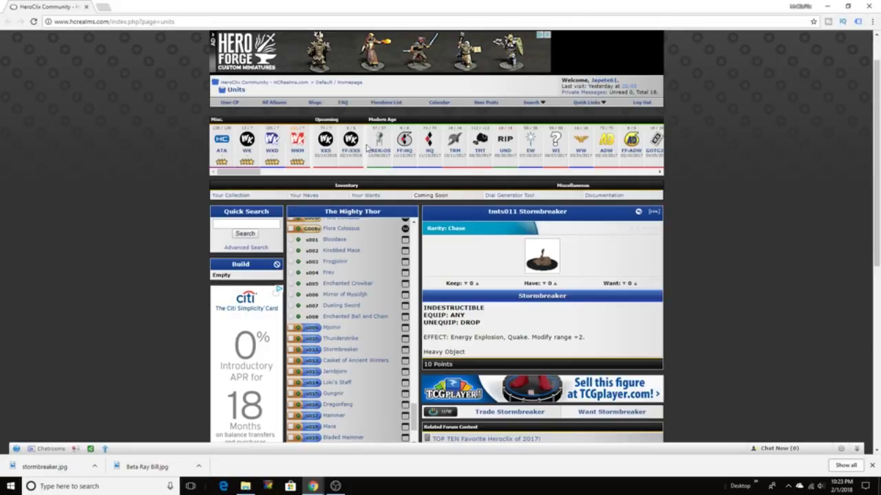
left_click(298, 151)
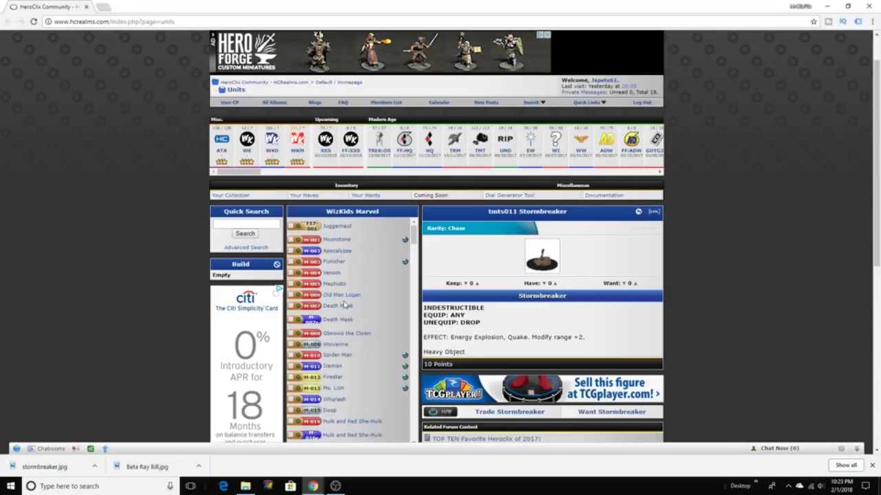
scroll(346, 310, "down", 3)
scroll(346, 311, "down", 5)
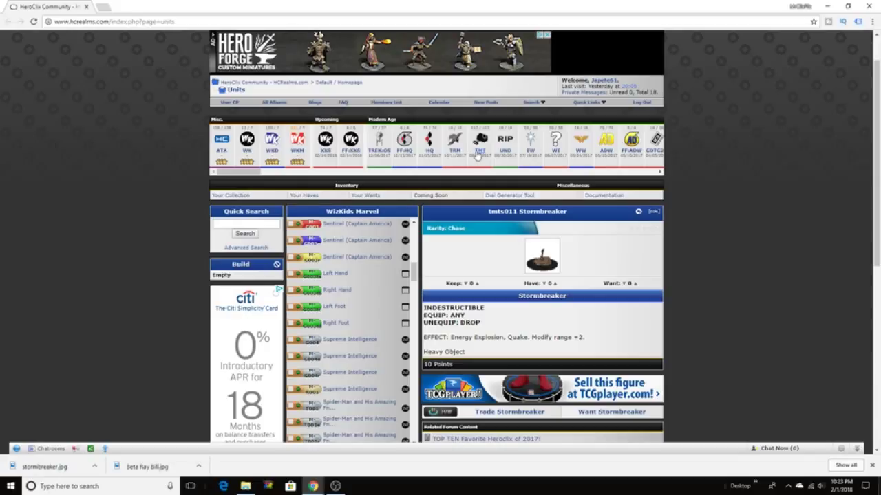
- Open the full-size image of the GCPD Officer from the Harley Quinn and the Gotham Girls set
left_click(430, 145)
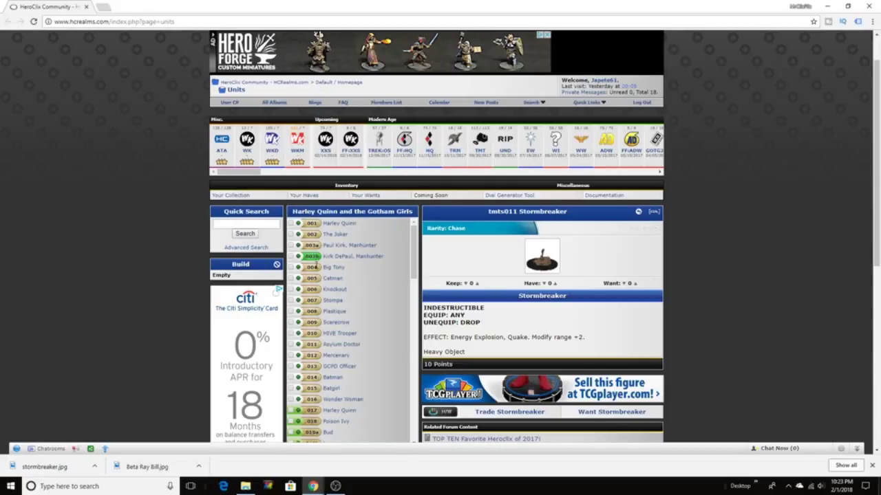
scroll(337, 275, "down", 3)
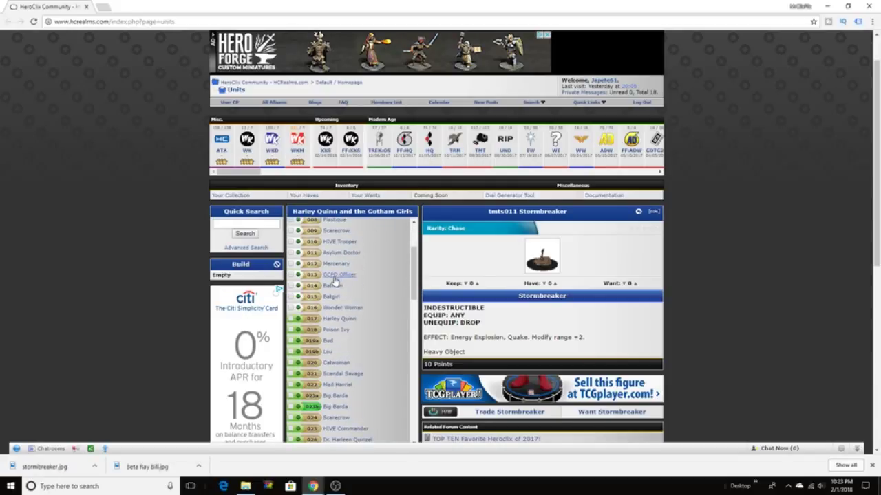
left_click(337, 276)
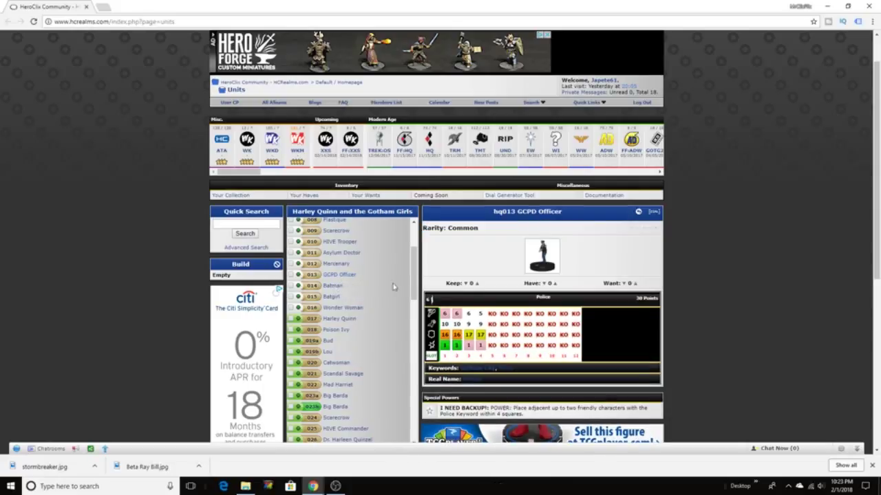
left_click(542, 258)
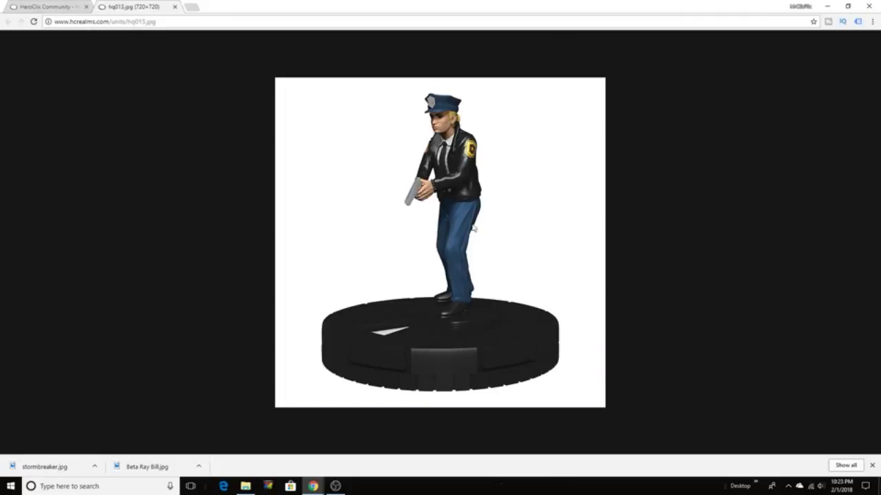
- Save the figure image as a JPEG named "GCPD Officer" in the Heroclix Online folder
right_click(447, 226)
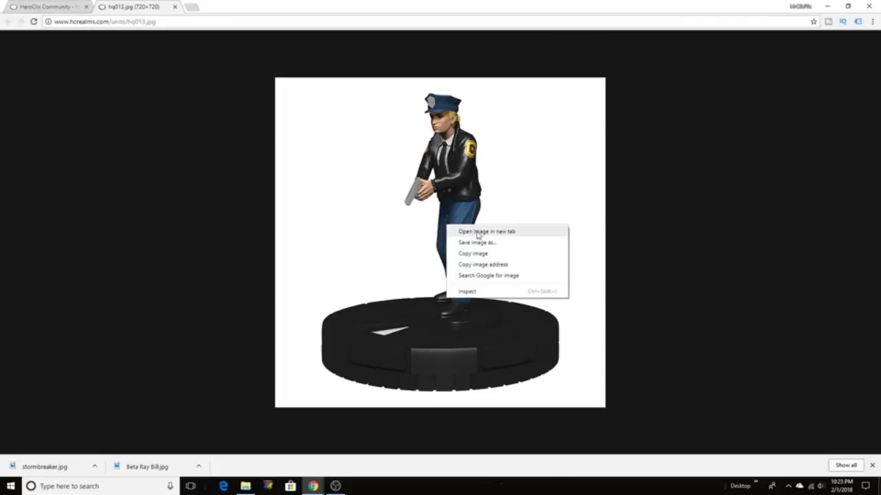
left_click(482, 248)
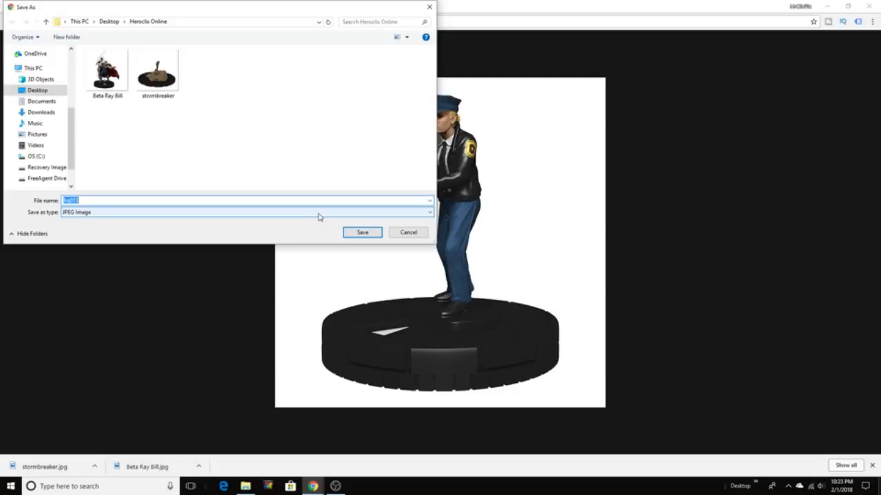
type("GCPD Officer")
left_click(368, 233)
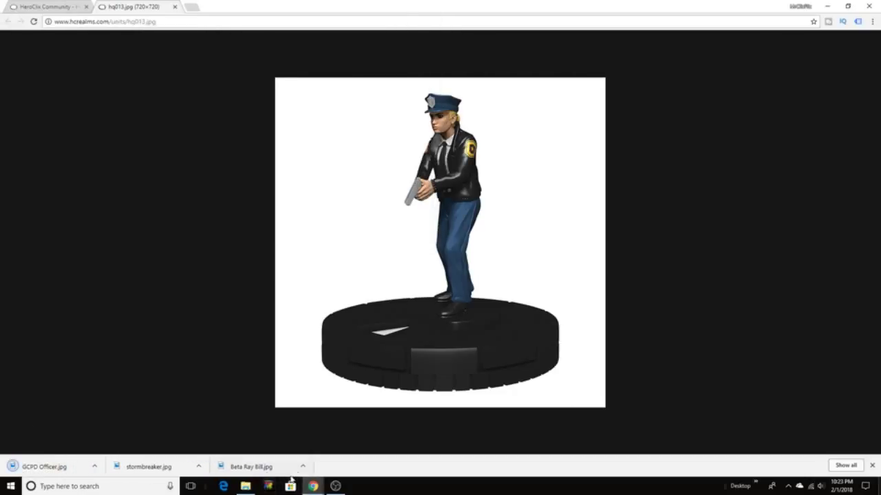
- Switch back to the Roll20 game and upload the "GCPD Officer" image to the art library
mouse_move(312, 487)
left_click(425, 450)
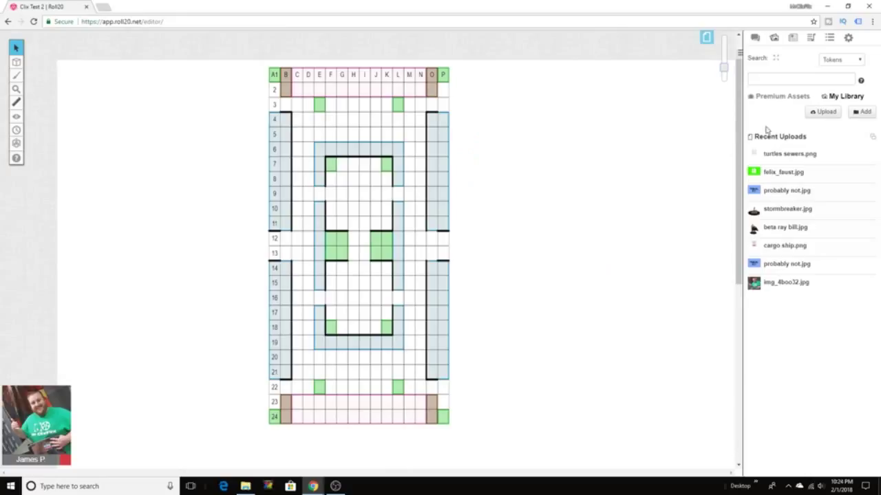
left_click(825, 111)
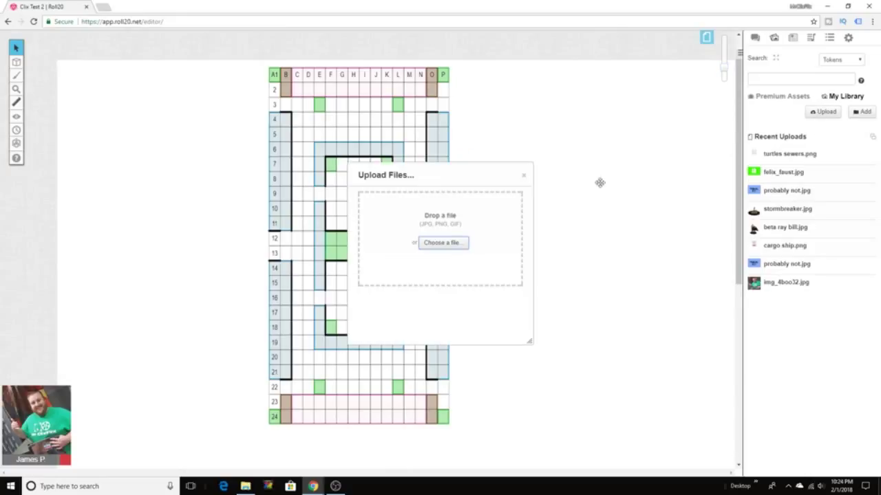
left_click(456, 242)
left_click(210, 77)
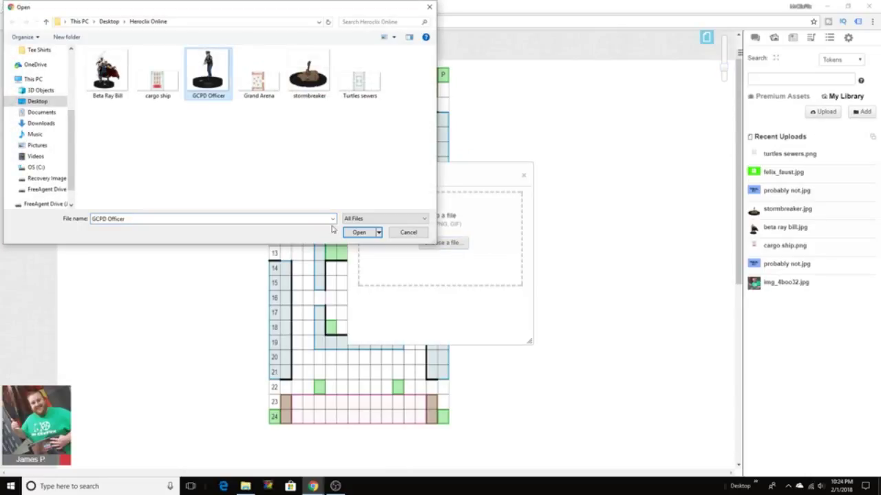
left_click(368, 234)
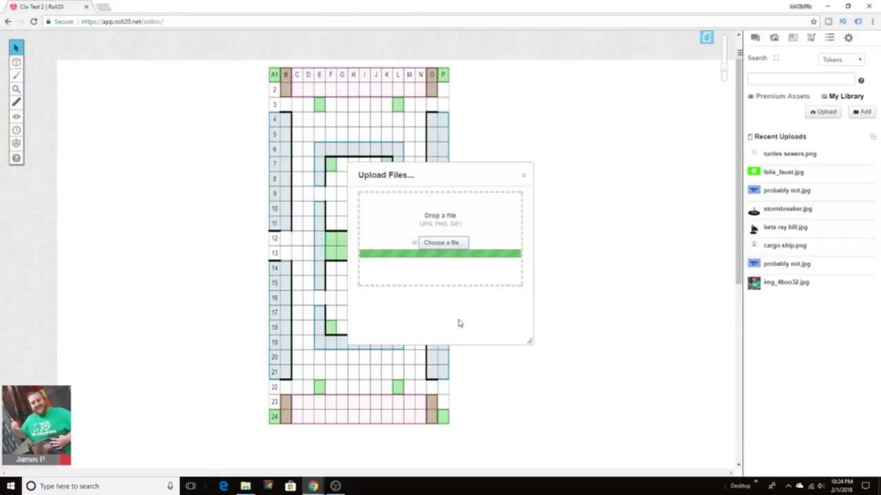
- Close the upload dialog, place the gcpd officer.jpg image beside the map, and shrink it to roughly map-square size
mouse_move(796, 162)
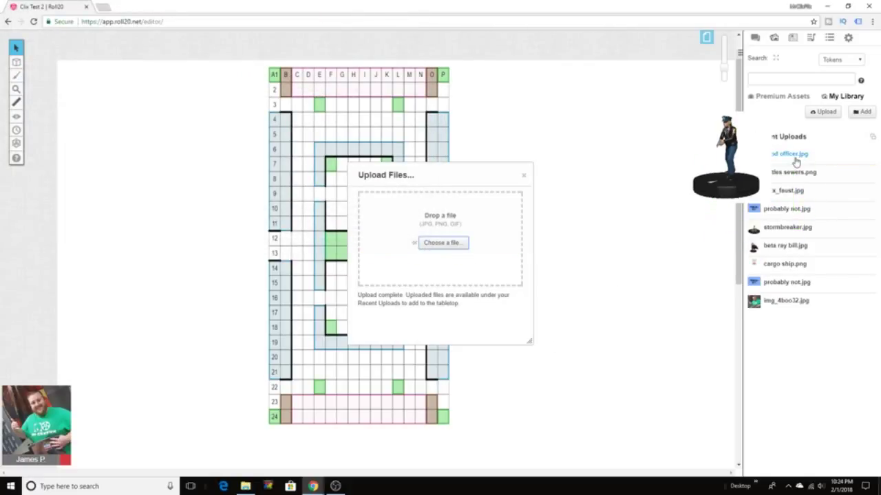
left_click(526, 180)
mouse_move(797, 158)
left_click_drag(797, 157, 530, 133)
left_click(539, 137)
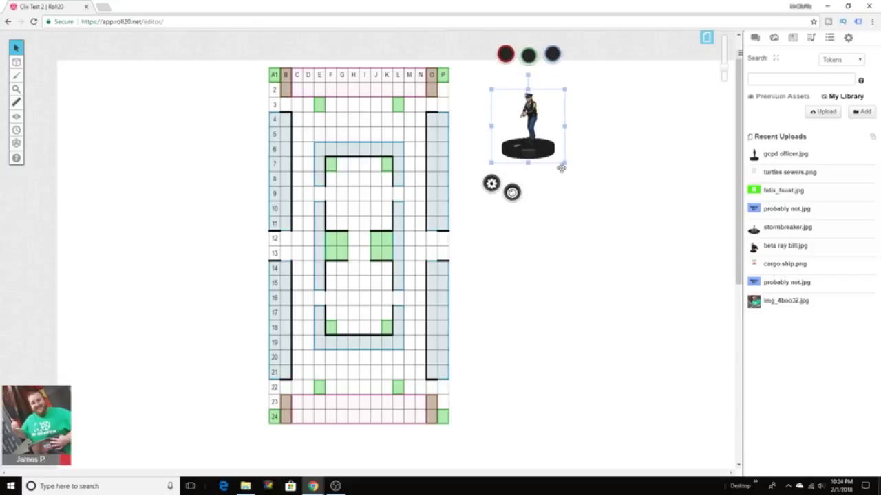
left_click_drag(564, 163, 497, 118)
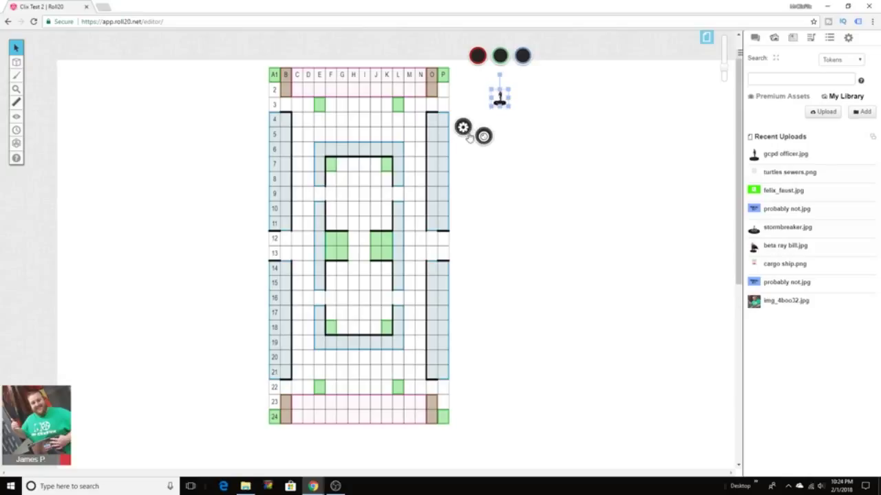
left_click(569, 181)
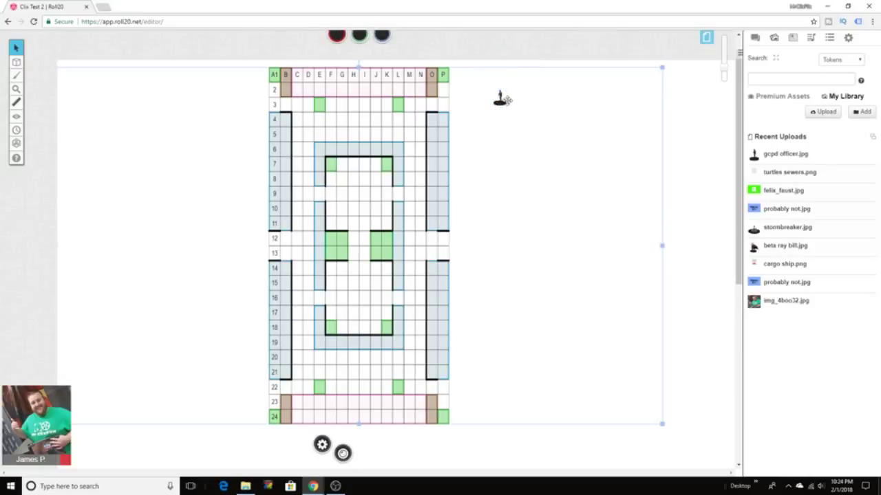
- Name the officer token "GCPD Officer", show its nameplate, set Bar 1 to 1, and save the token settings
left_click_drag(723, 72, 722, 54)
scroll(633, 187, "up", 5)
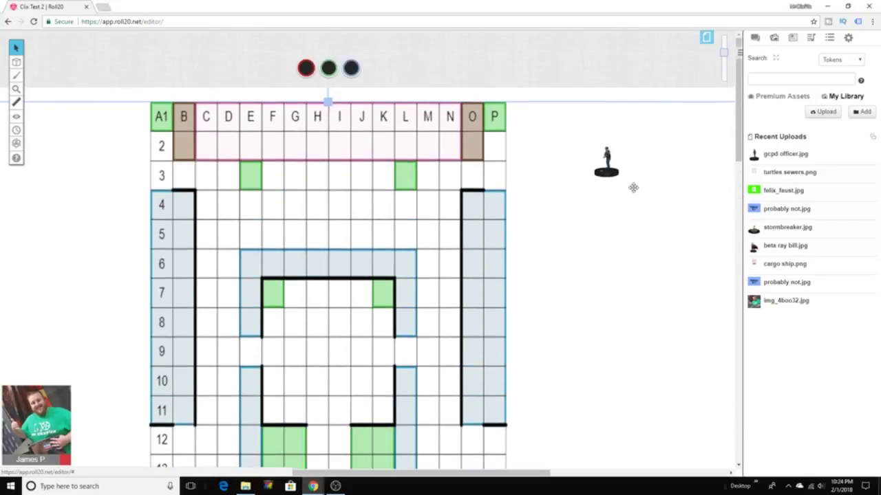
scroll(649, 167, "down", 2)
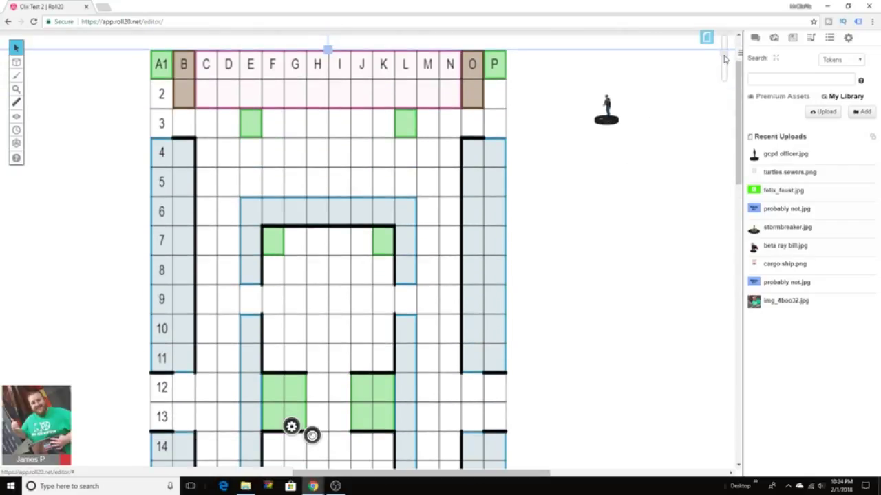
mouse_move(722, 55)
left_mouse_down()
mouse_move(723, 83)
mouse_move(722, 69)
left_mouse_up()
left_click_drag(437, 89, 438, 86)
left_click(402, 114)
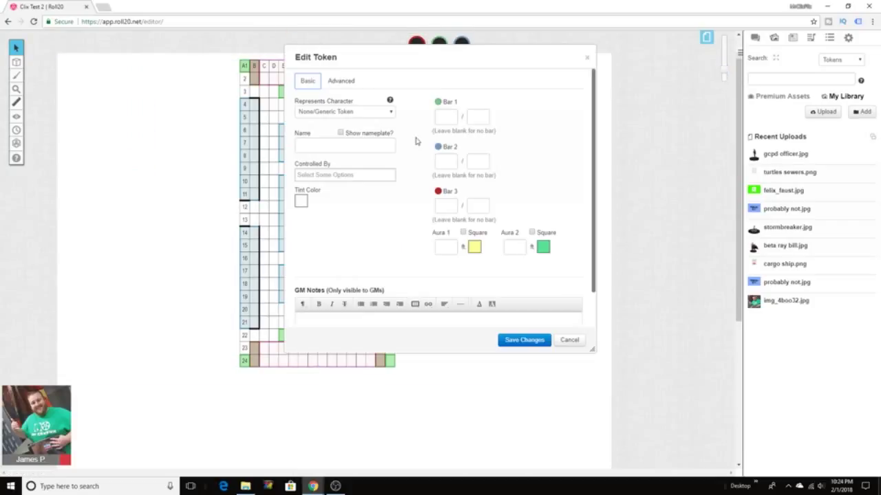
left_click(328, 147)
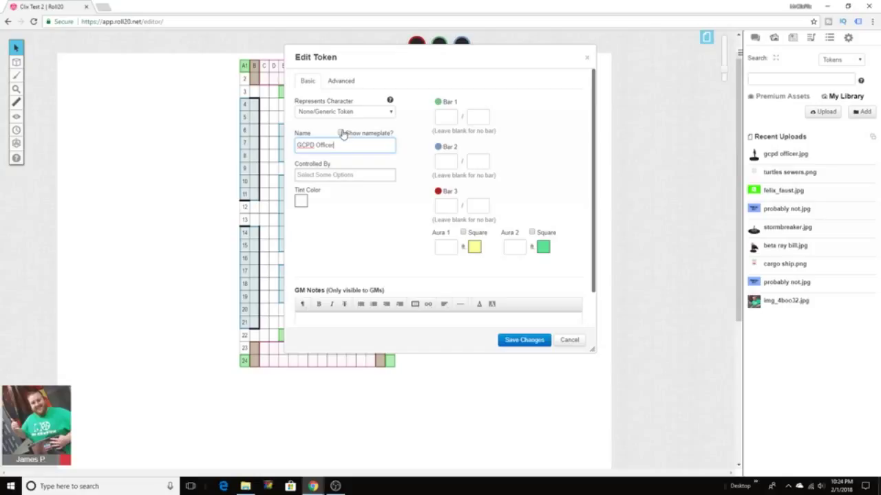
left_click(341, 133)
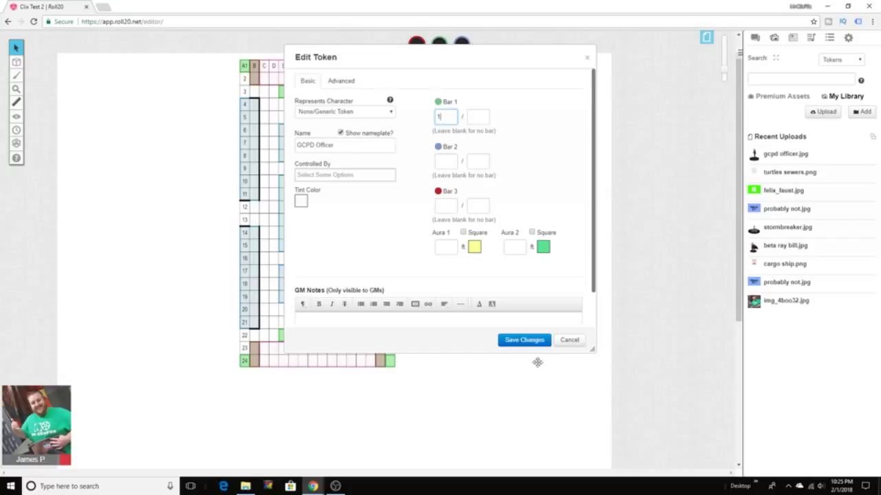
left_click(530, 343)
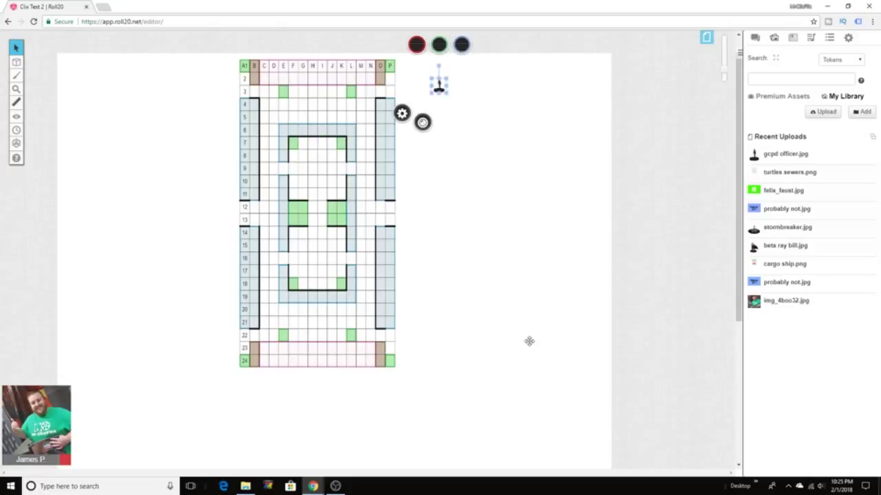
- Move the GCPD Officer token onto the map at square M5
left_click(462, 115)
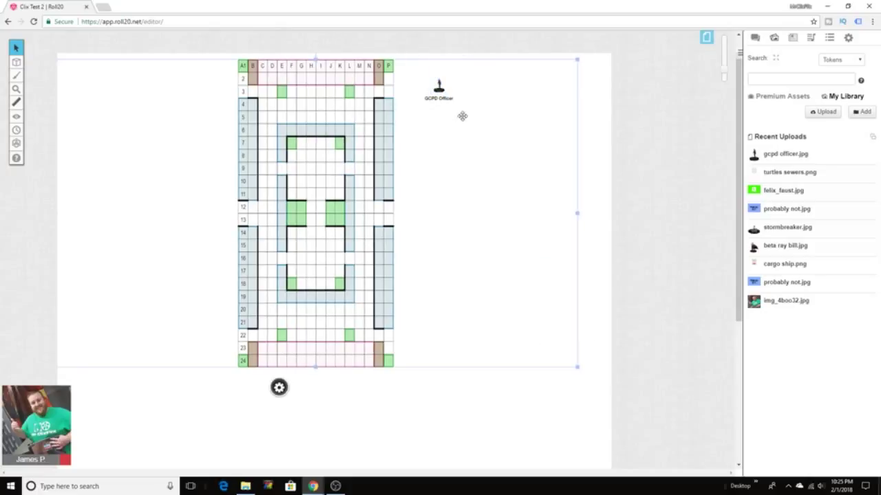
left_click(438, 86)
left_click_drag(438, 88, 374, 108)
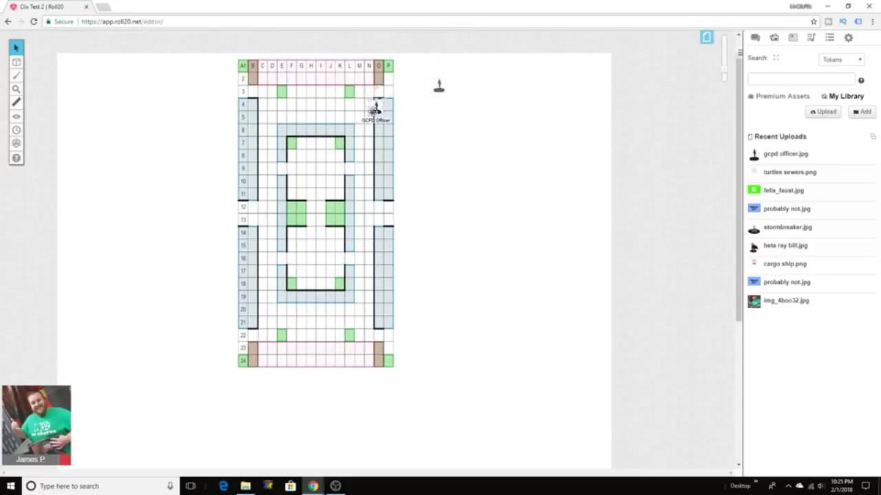
double_click(373, 108)
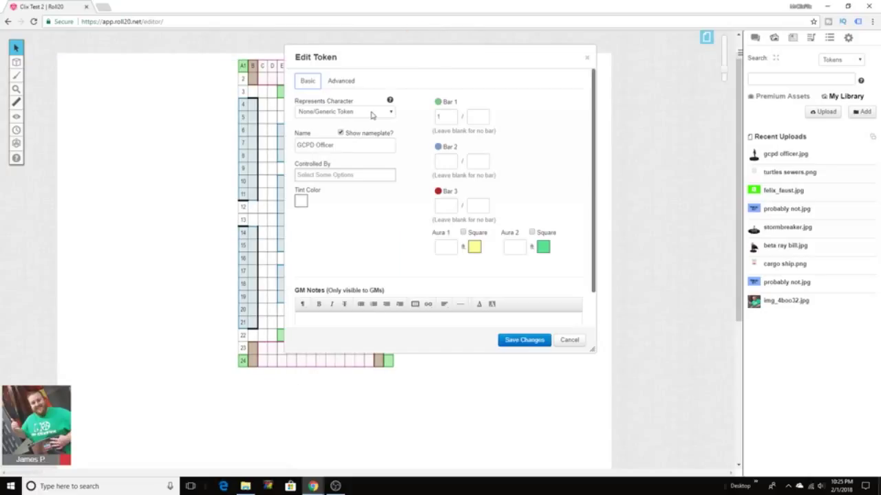
left_click(586, 62)
left_click_drag(374, 108, 359, 119)
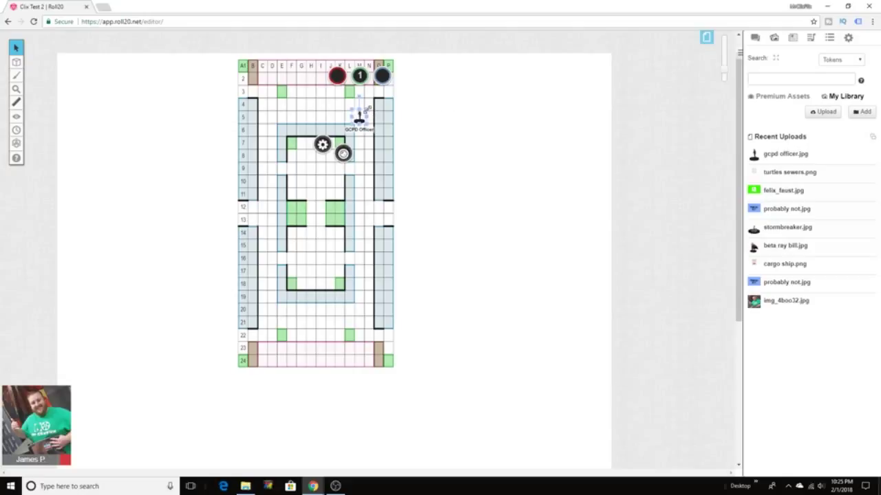
left_click(359, 117)
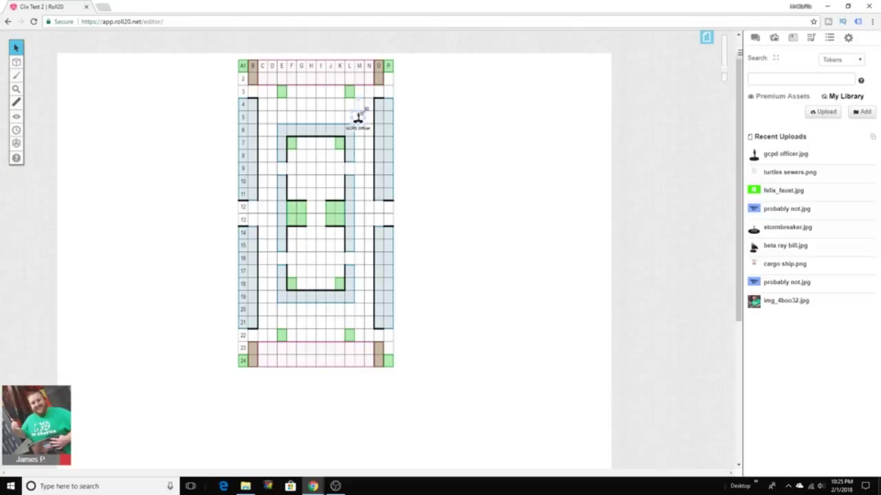
left_click(431, 116)
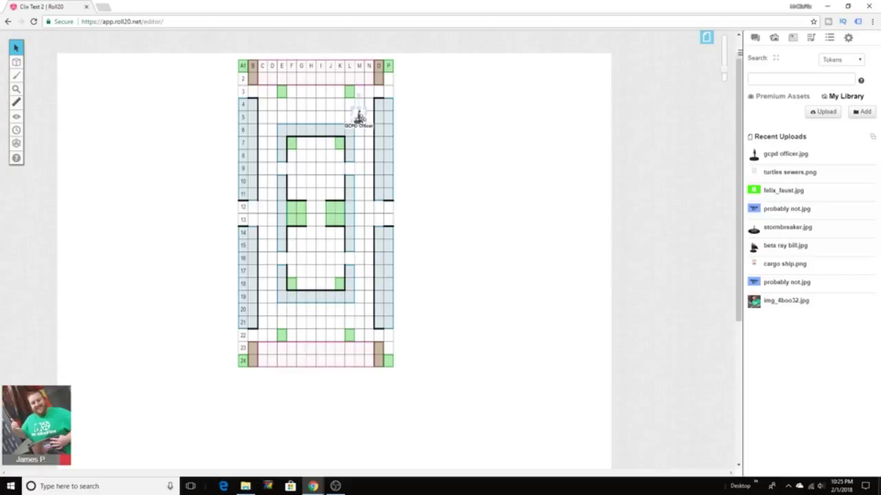
left_click(359, 119)
left_click(460, 125)
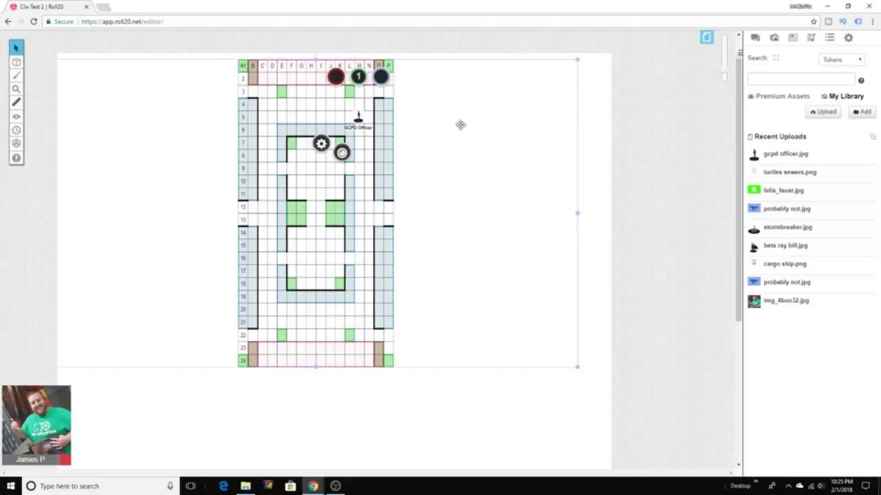
- Try to set the GCPD Officer token's Bar 1 value to 2 directly on the board
scroll(564, 181, "up", 1)
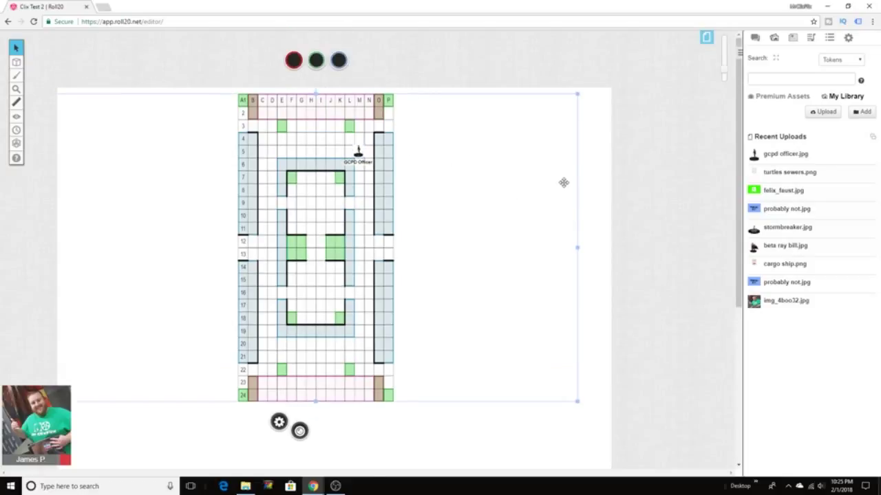
left_click(363, 159)
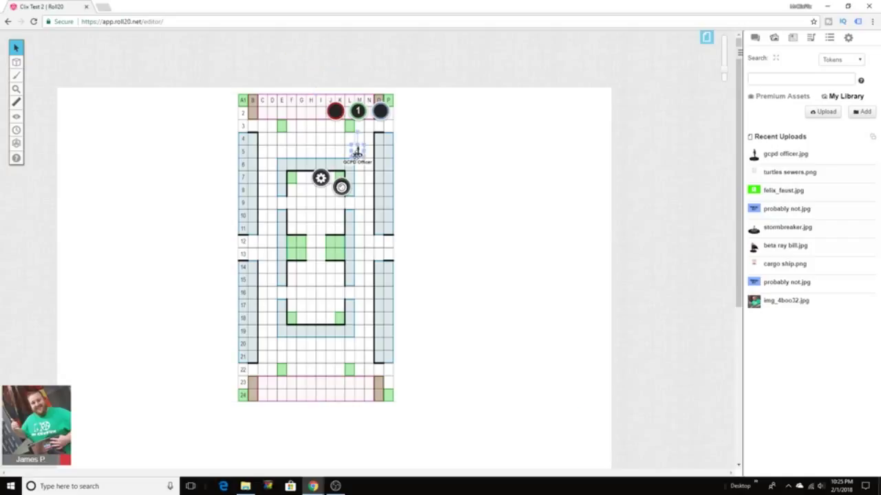
left_click(359, 112)
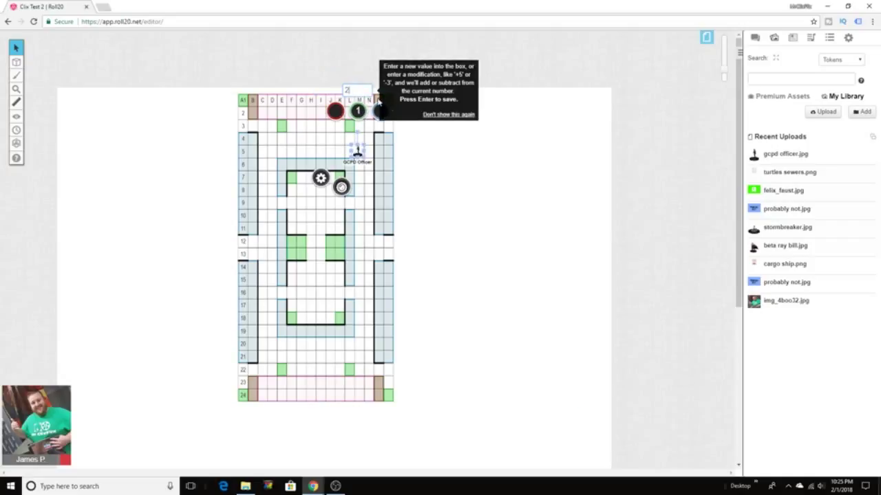
left_click(467, 180)
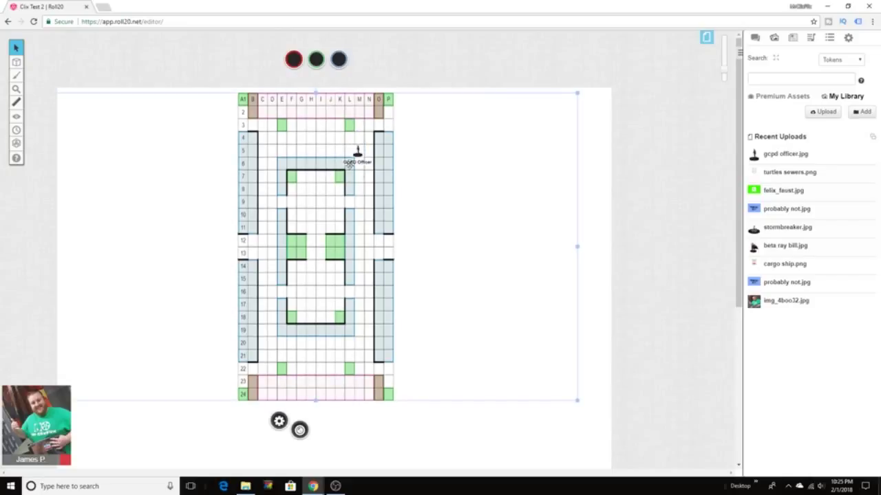
- In the GCPD Officer token's settings, set Bar 1 to 2, give control to All Players, and save the changes
left_click(357, 151)
left_click_drag(358, 152, 359, 150)
left_click(477, 162)
left_click(358, 151)
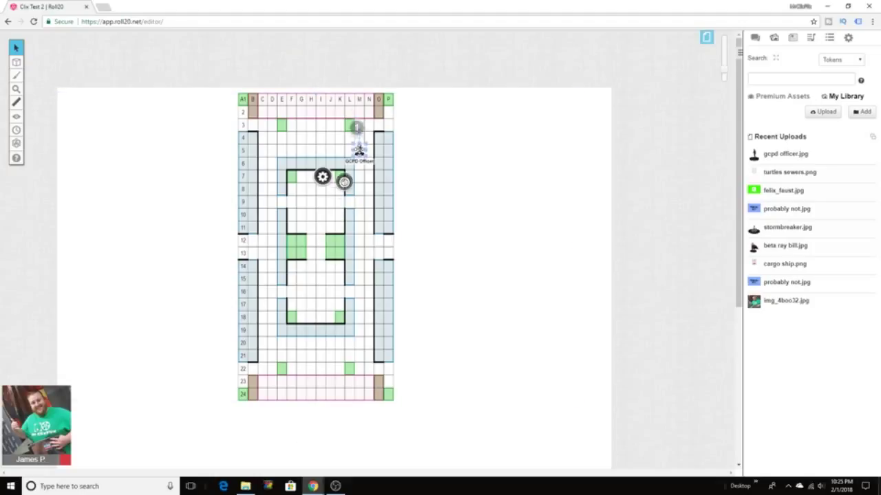
double_click(358, 150)
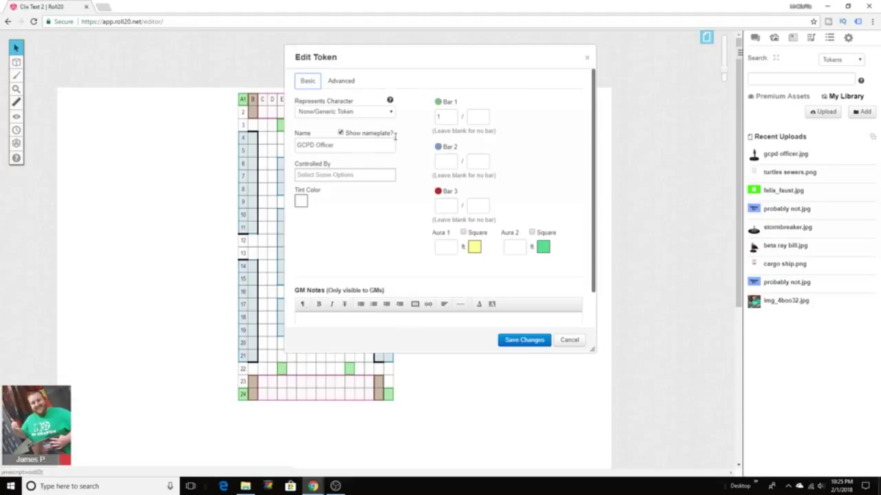
left_click(443, 116)
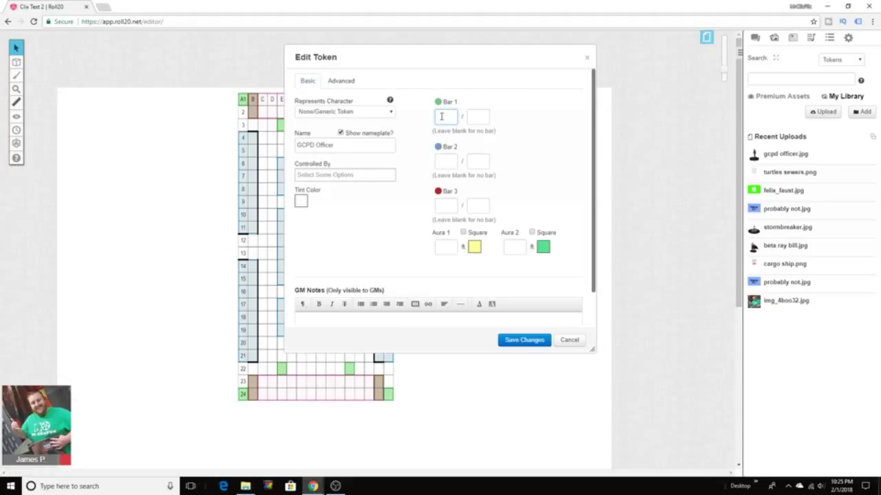
left_click(342, 175)
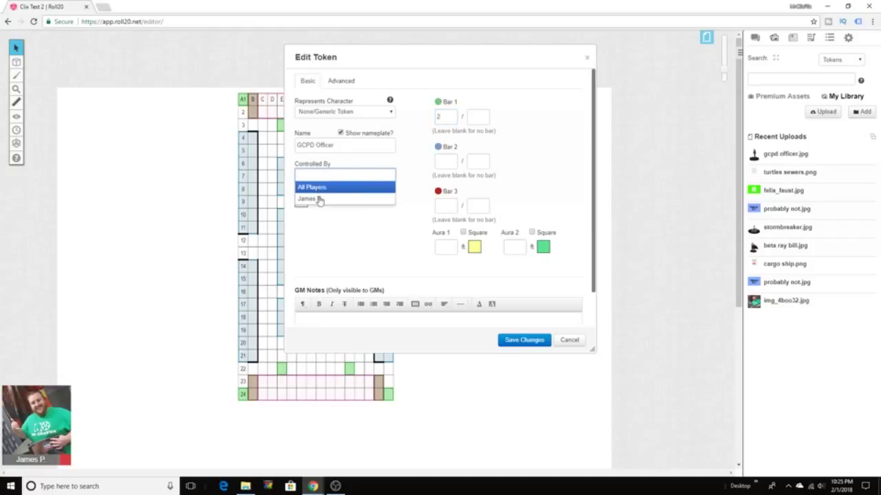
left_click(321, 189)
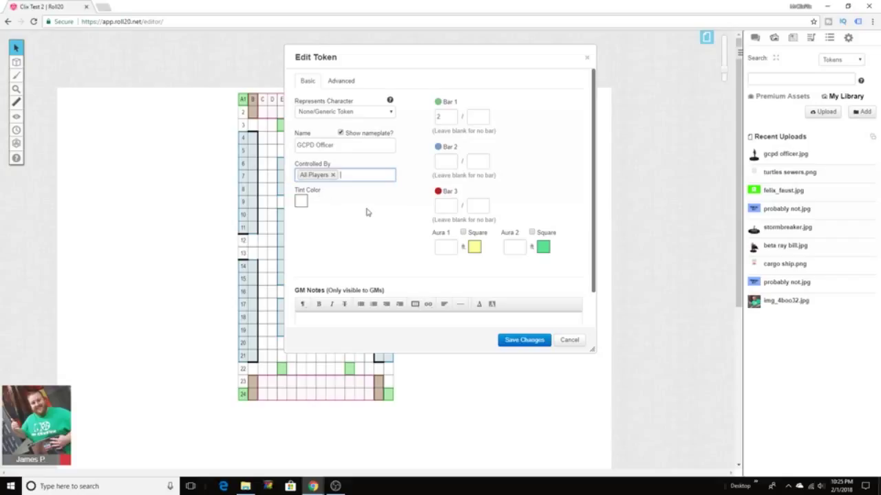
left_click(527, 340)
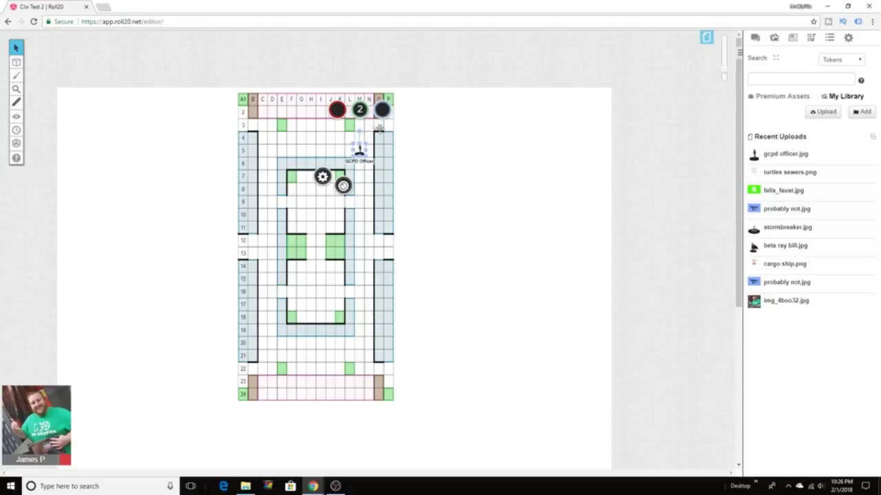
left_click(469, 207)
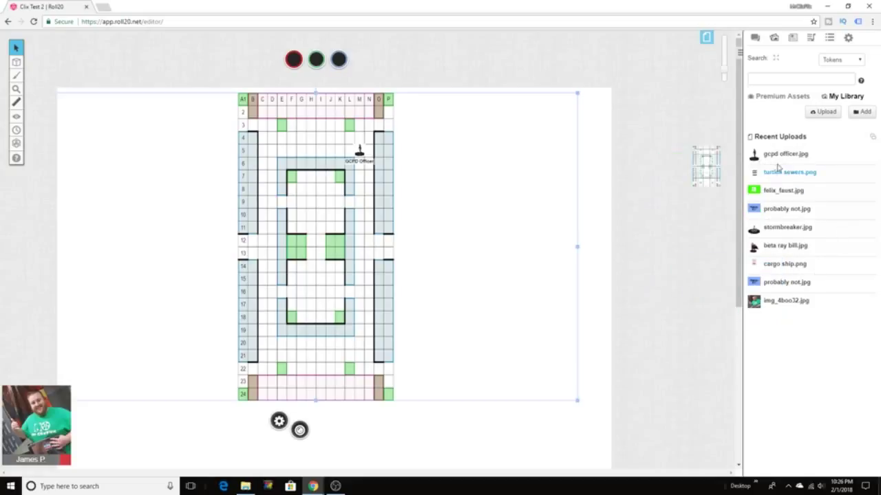
- Add the beta ray bill.jpg token from the library, shrink it to roughly map-square size, and place it at I4
left_click_drag(789, 249, 433, 161)
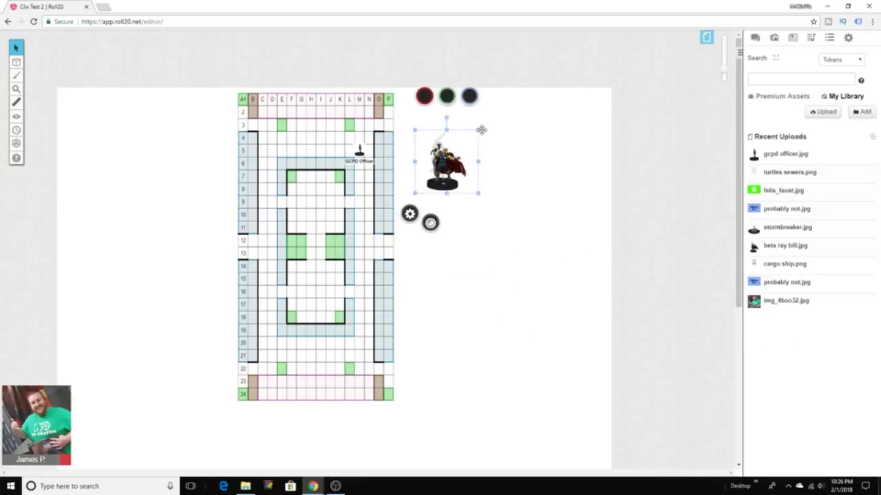
left_click_drag(476, 130, 331, 133)
left_click(326, 132)
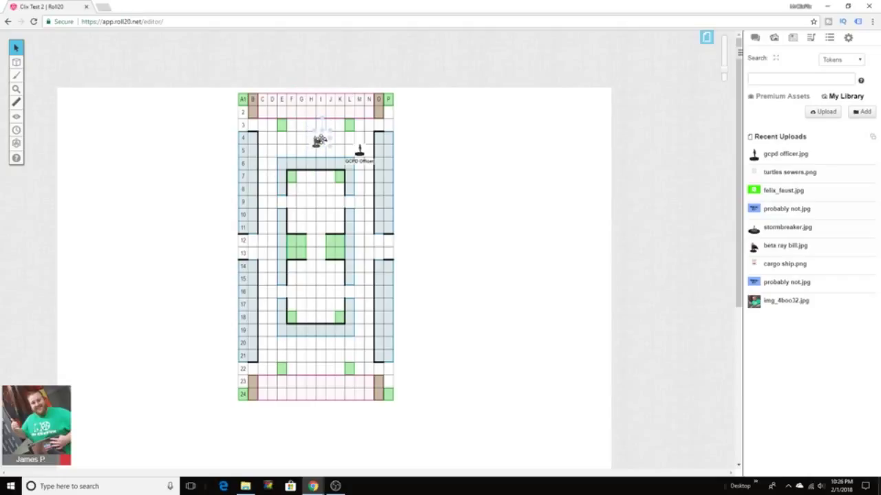
left_click(320, 140)
left_click(527, 211)
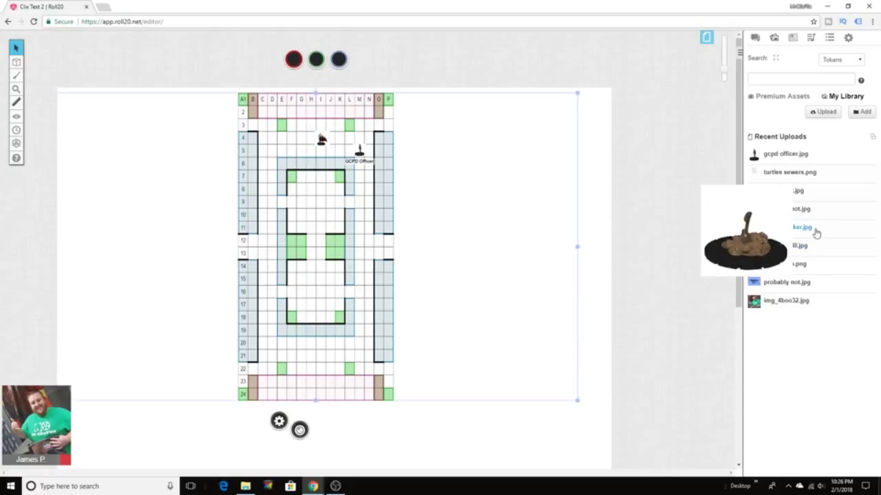
- Add the stormbreaker.jpg token from the library, shrink it to roughly map-square size, and place it at F5
left_click_drag(802, 227, 457, 156)
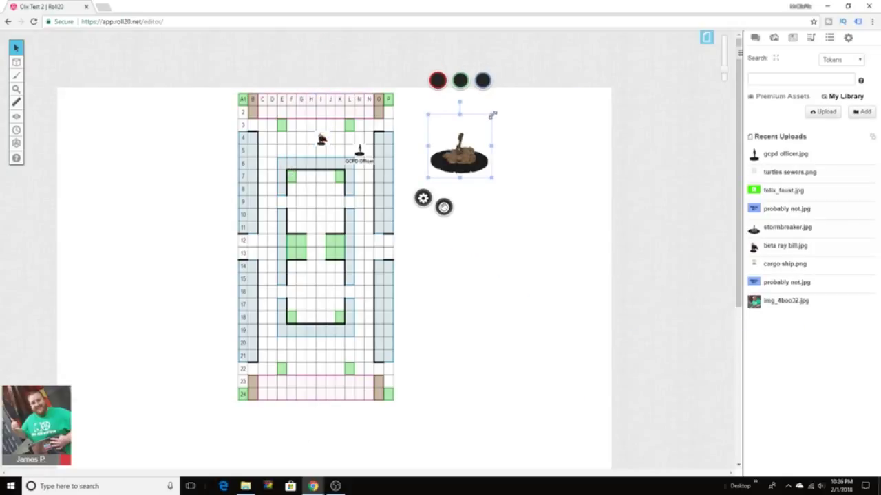
left_click_drag(492, 115, 292, 151)
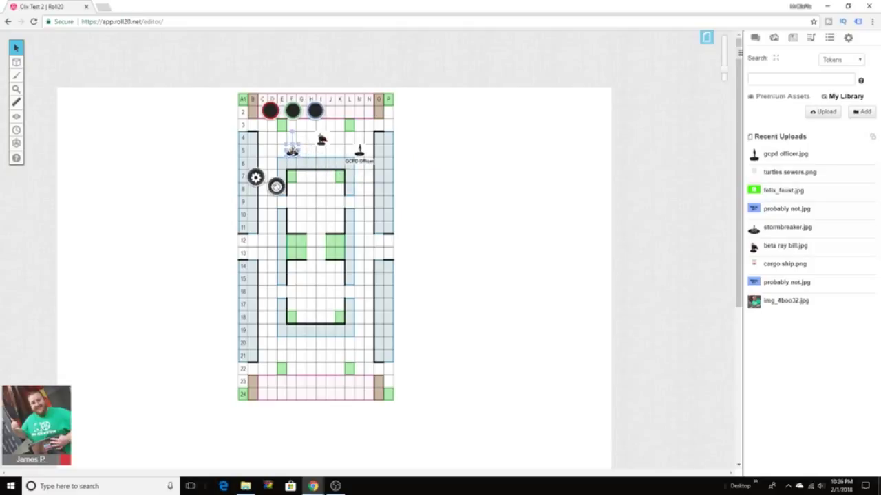
left_click(499, 178)
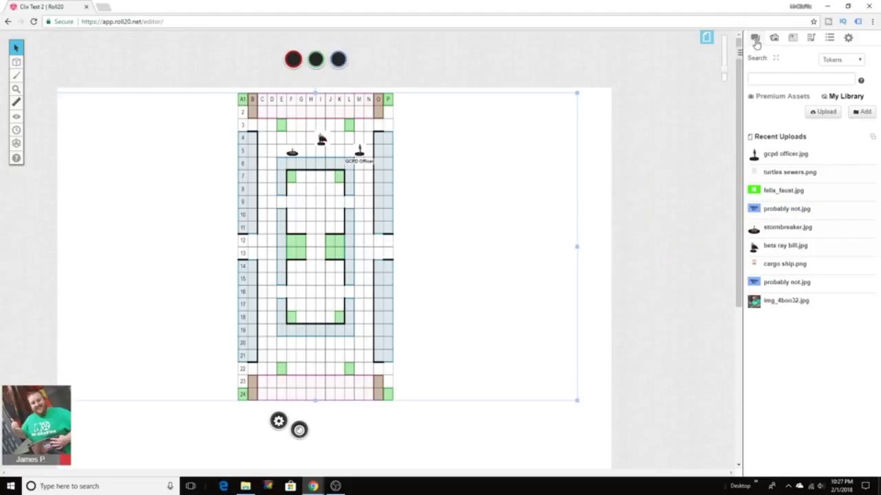
- Open the game's text chat
left_click(754, 38)
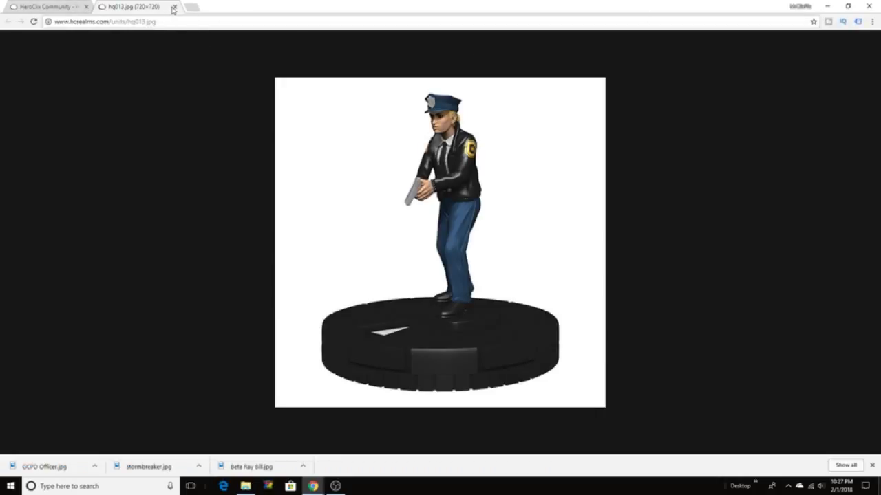
- Close the GCPD Officer image hq013.jpg and go to roll20.net in place of the HCRealms units page
left_click(173, 7)
left_click(200, 22)
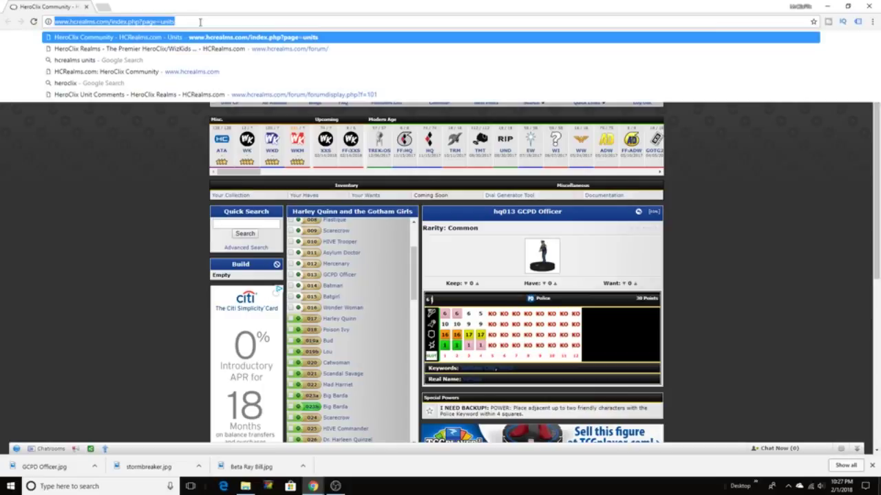
type("roll")
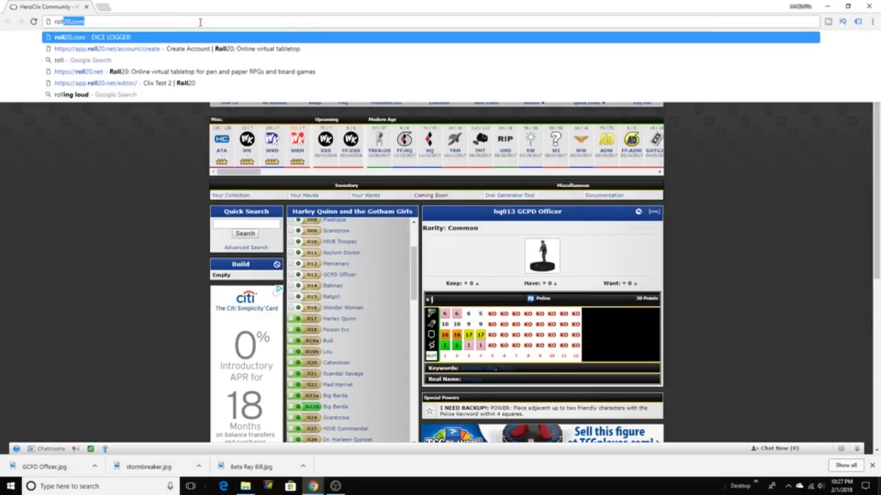
type("2")
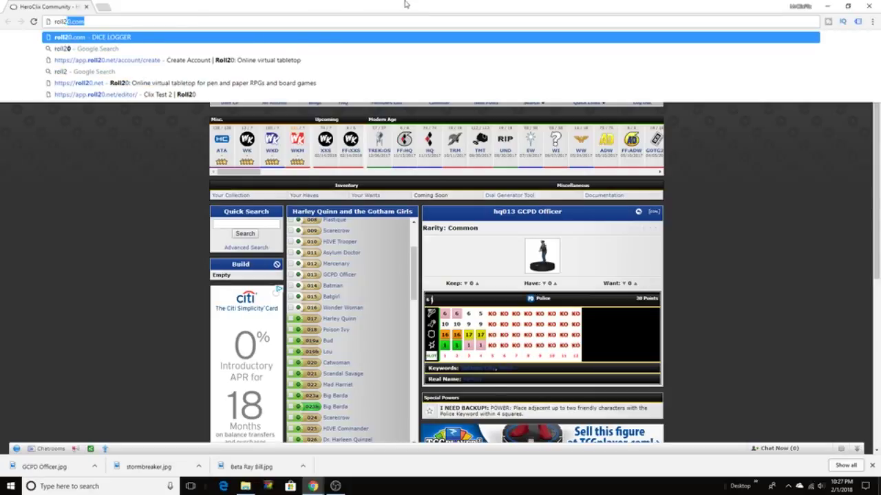
type("0.")
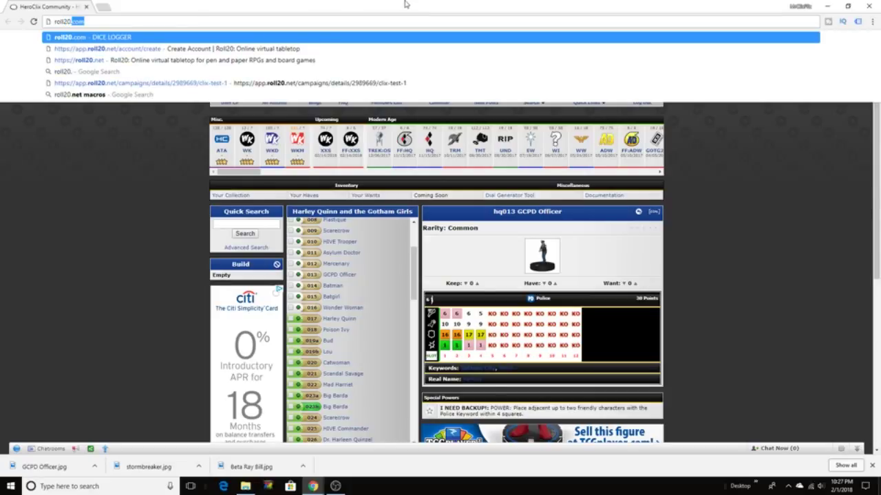
type("net")
key("Return")
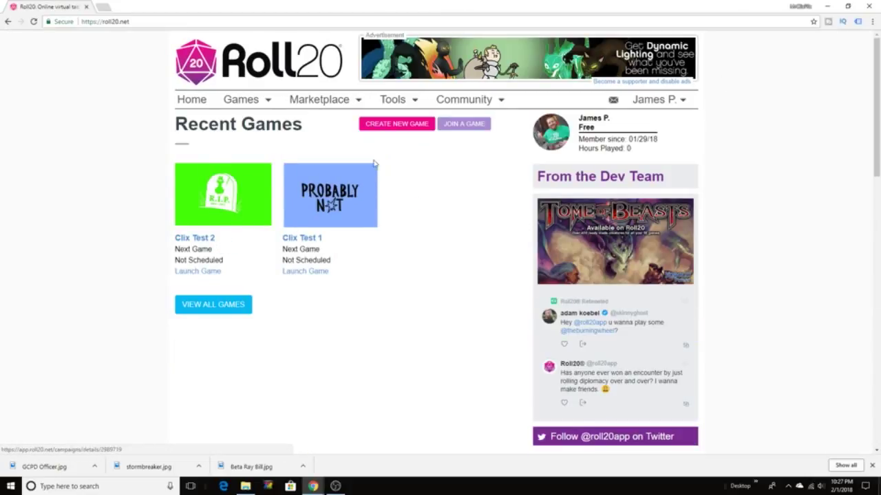
- Open the Clix Test 2 game's page and launch the game to return to its Sewers map
left_click(194, 238)
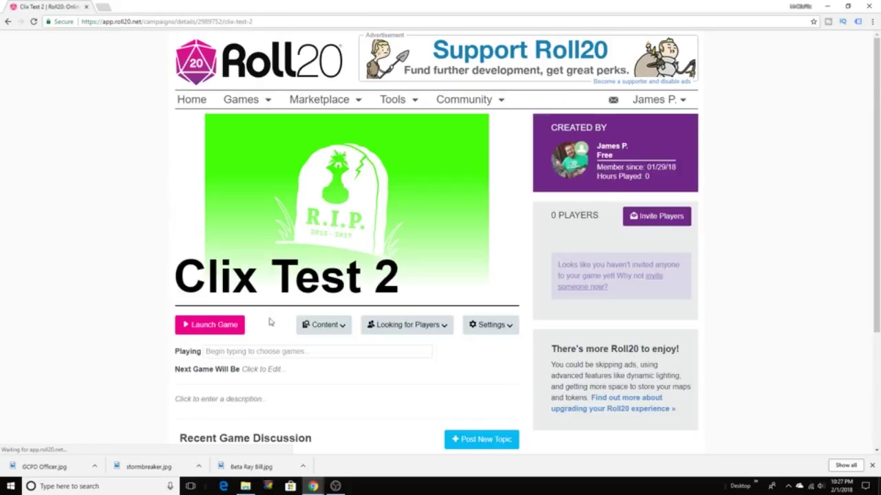
left_click(220, 325)
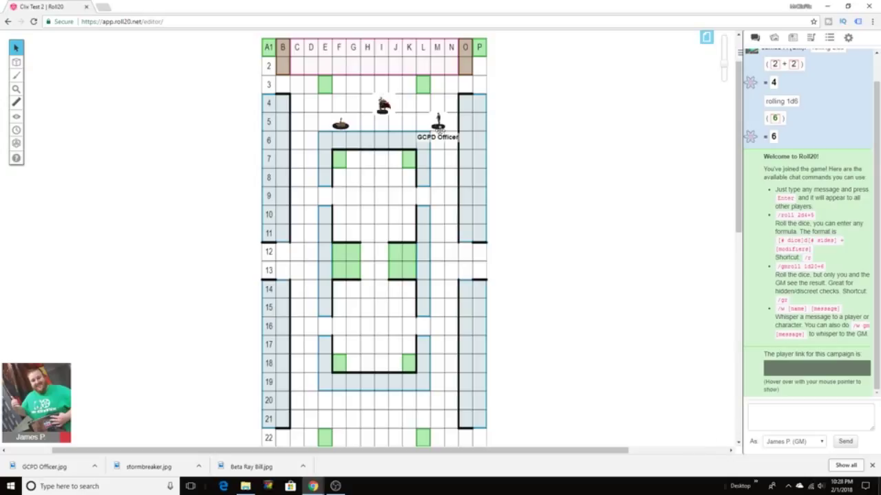
scroll(618, 210, "up", 1)
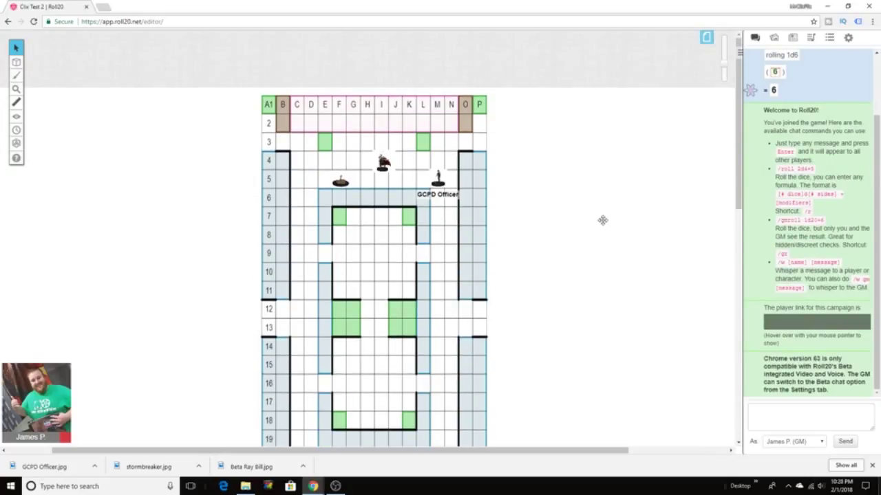